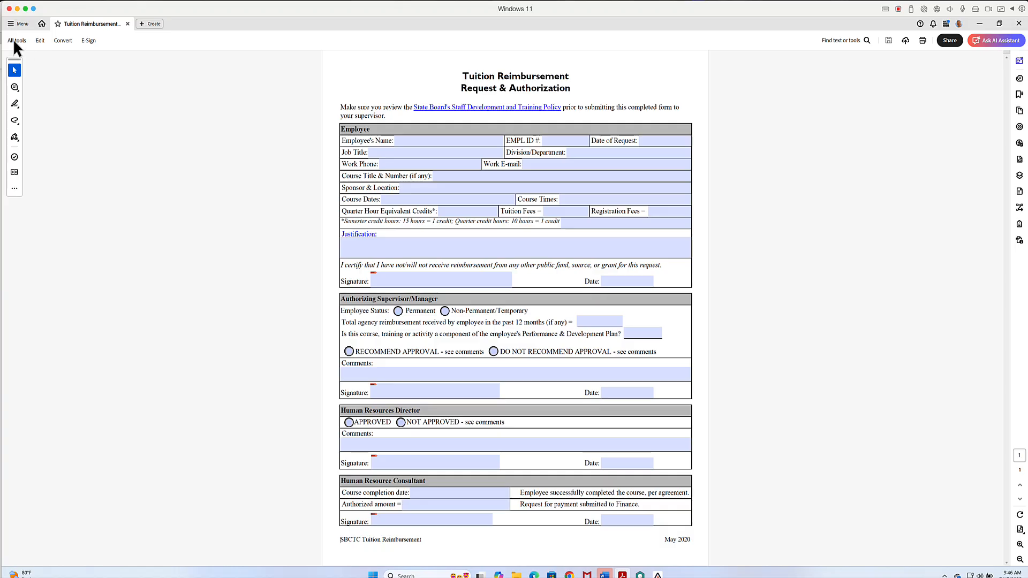
# Inspect the form's fields in Prepare a form, including the Justification field, and close the form editor
pyautogui.click(14, 41)
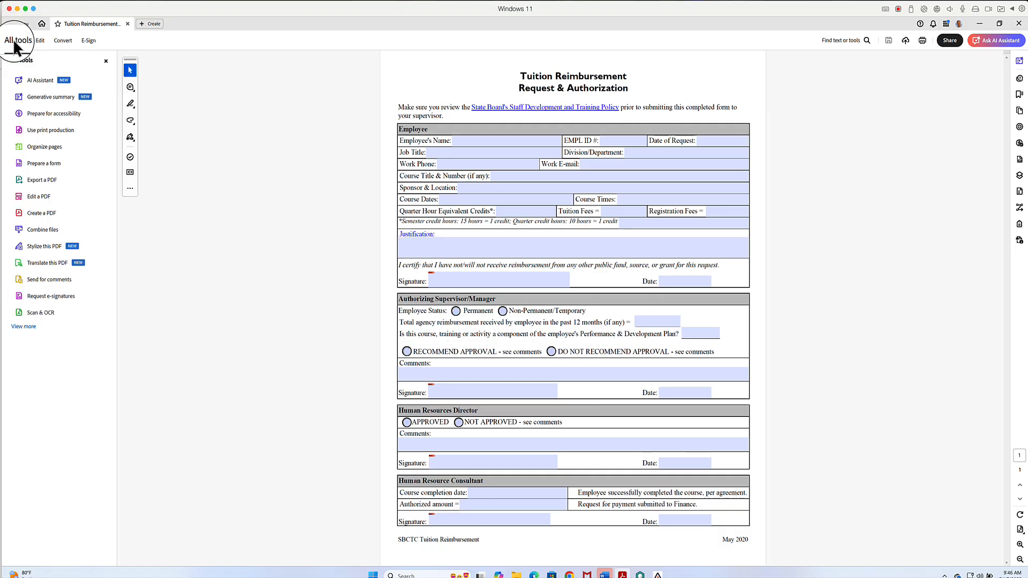
pyautogui.click(45, 166)
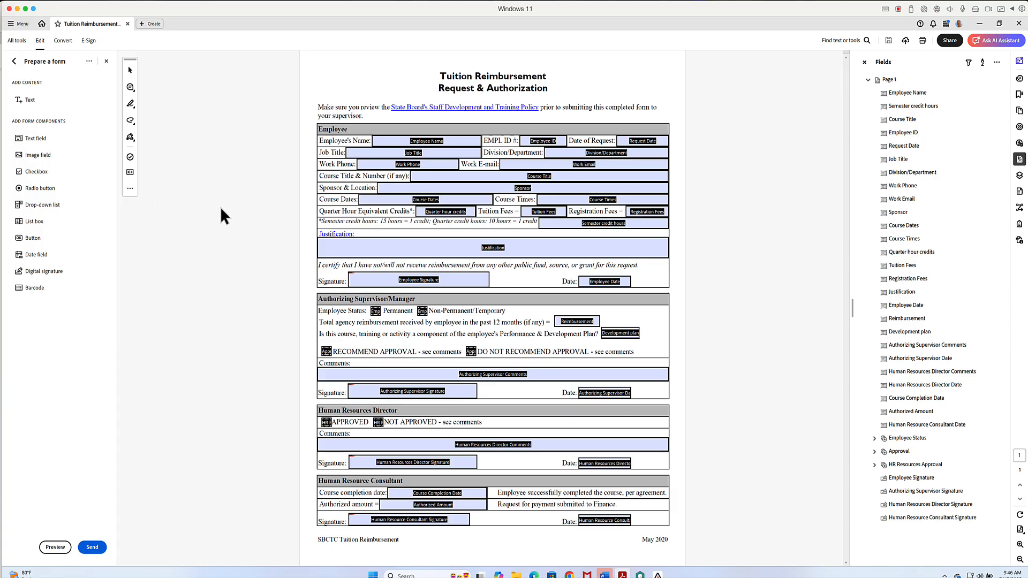
pyautogui.click(578, 251)
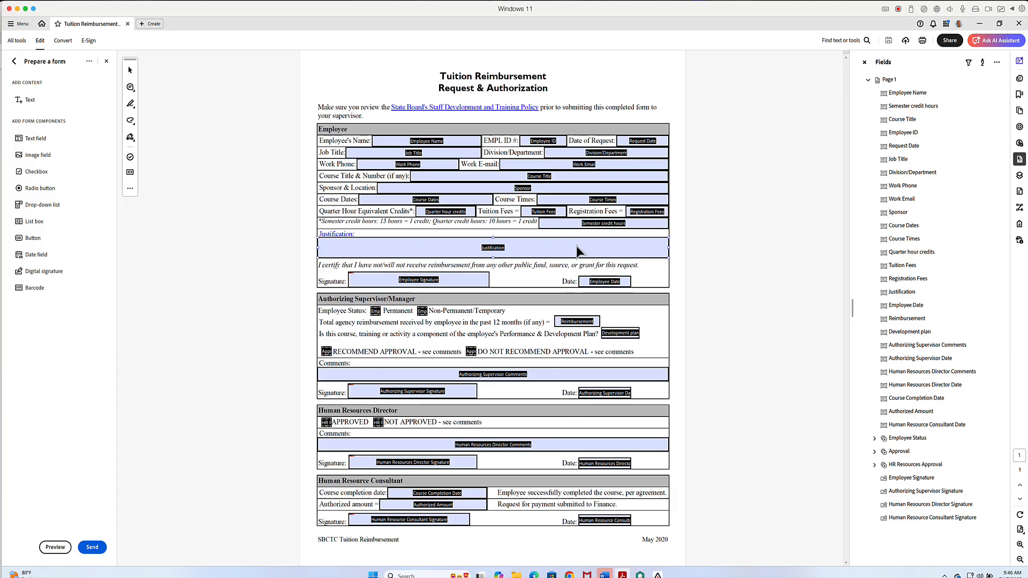
pyautogui.click(685, 258)
pyautogui.click(105, 59)
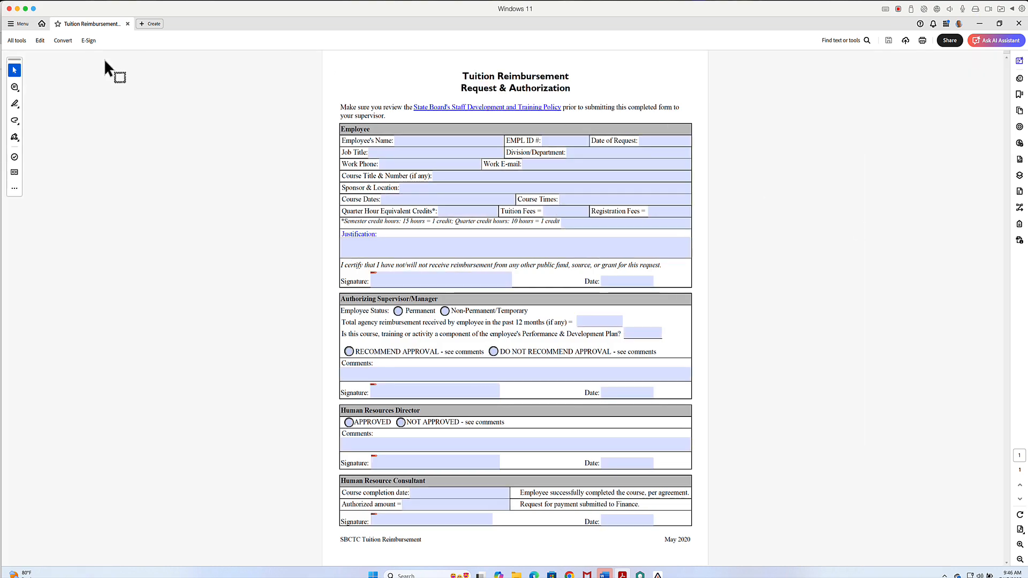
# Test the form's tab order starting from the Employee's Name field
pyautogui.click(415, 140)
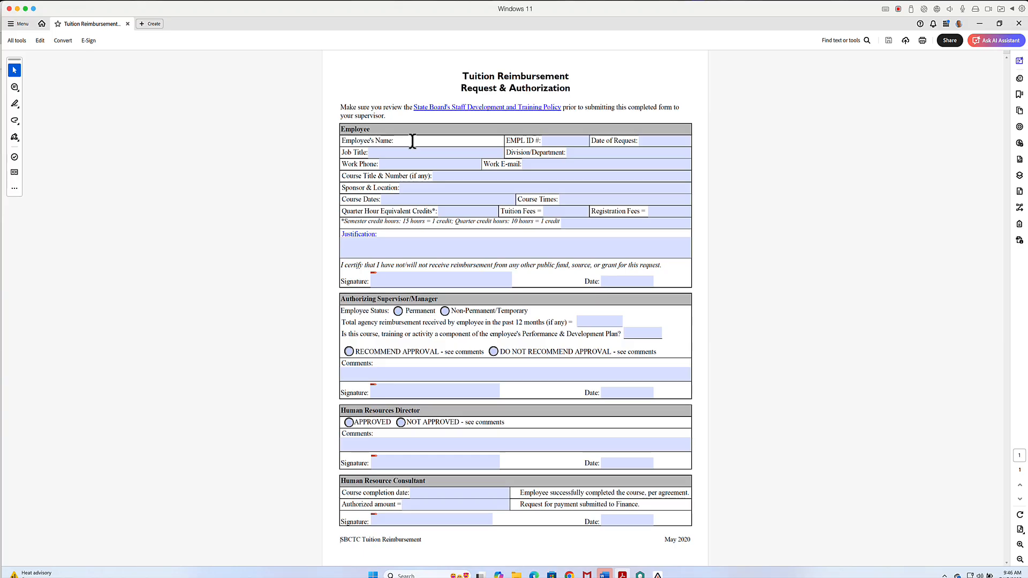
pyautogui.press('Tab')
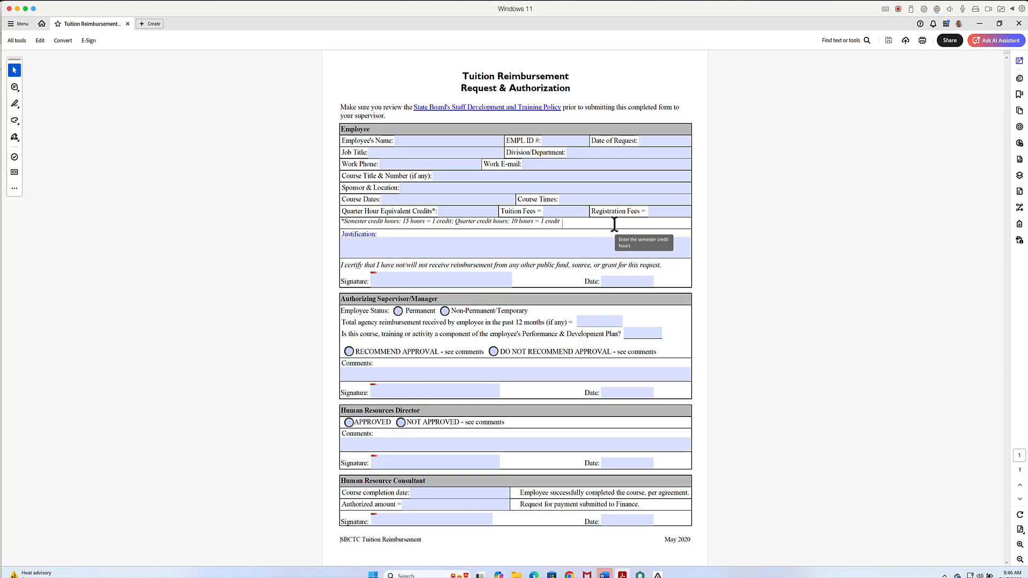
pyautogui.press('Tab')
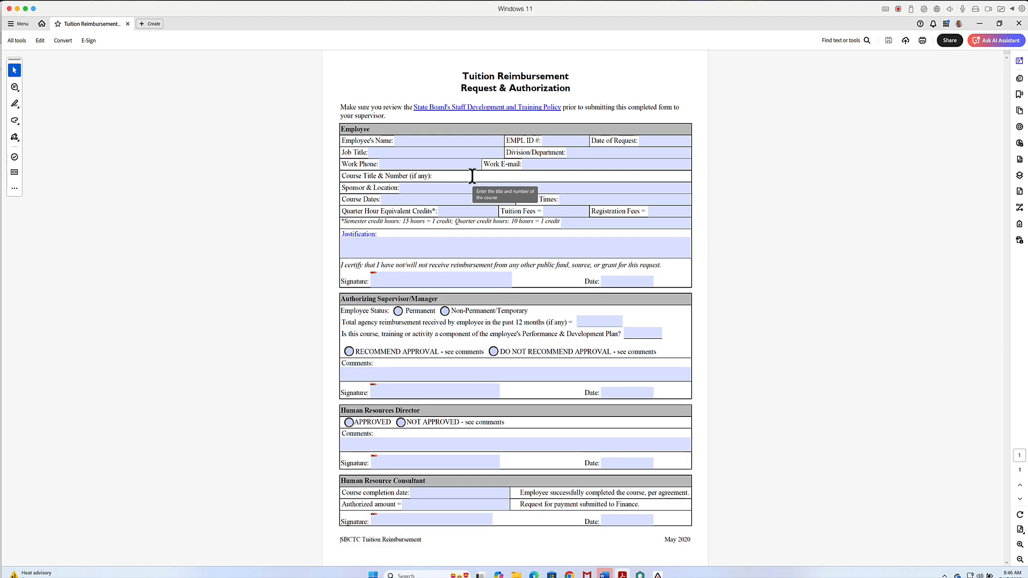
pyautogui.press('Tab')
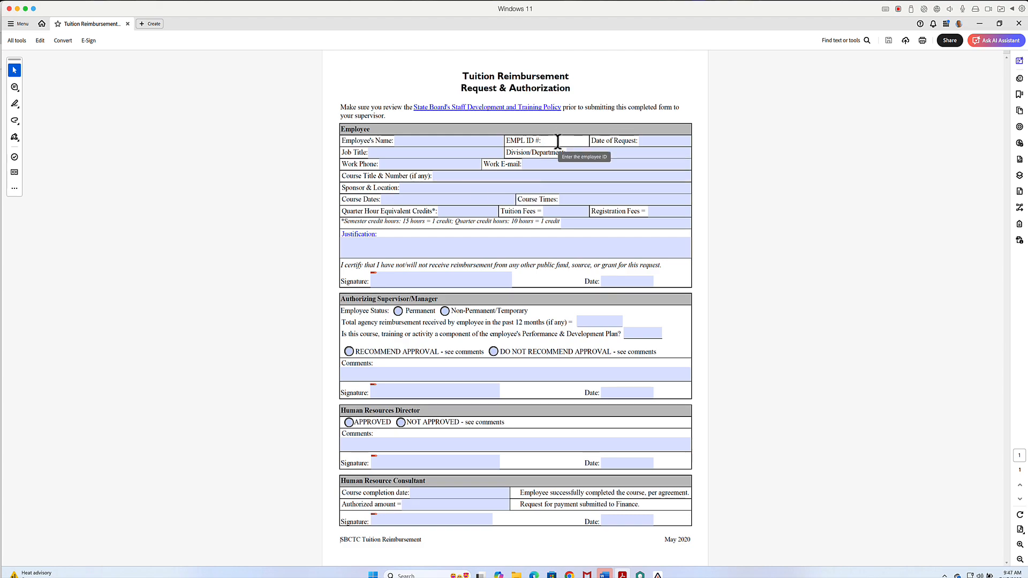
pyautogui.click(308, 166)
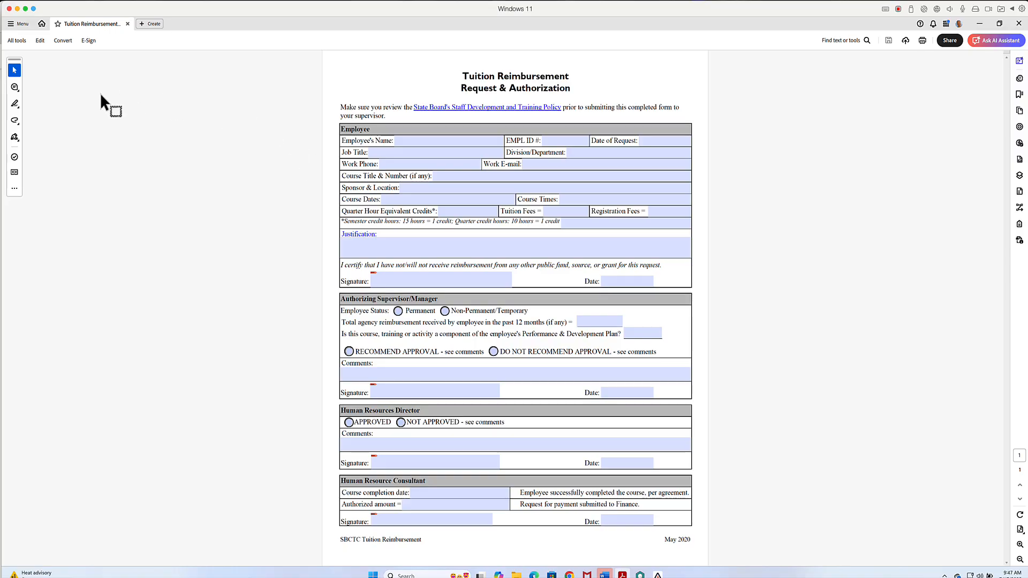
# Reopen the form in Prepare a form and locate the Employee Name and Semester credit hours fields in the field order
pyautogui.click(19, 40)
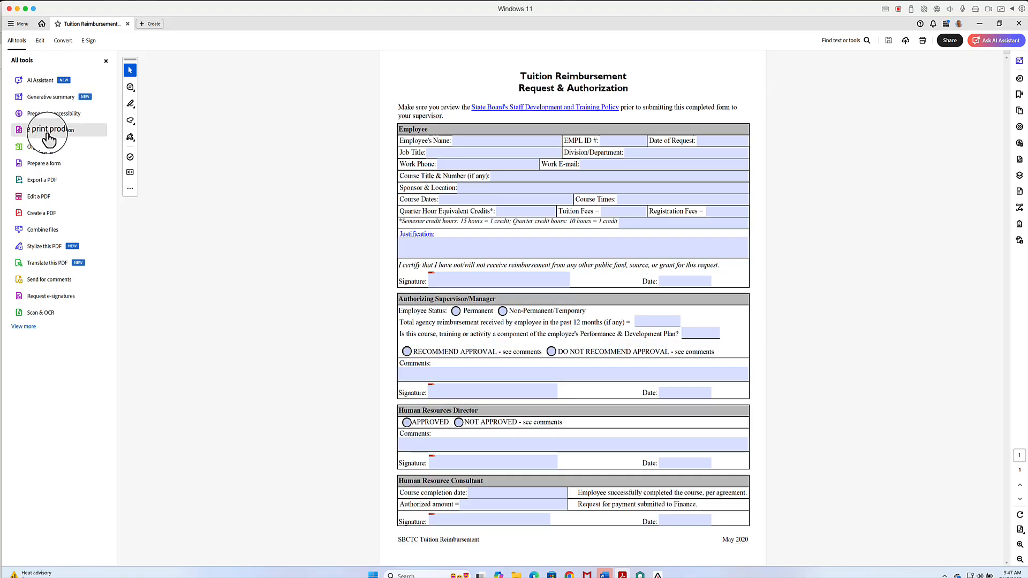
pyautogui.click(44, 164)
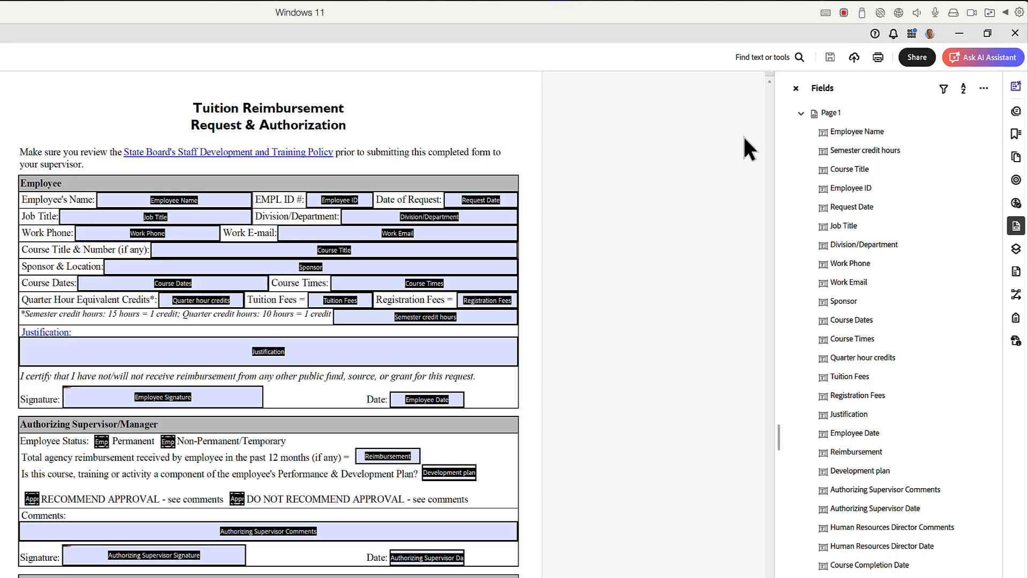
pyautogui.click(863, 135)
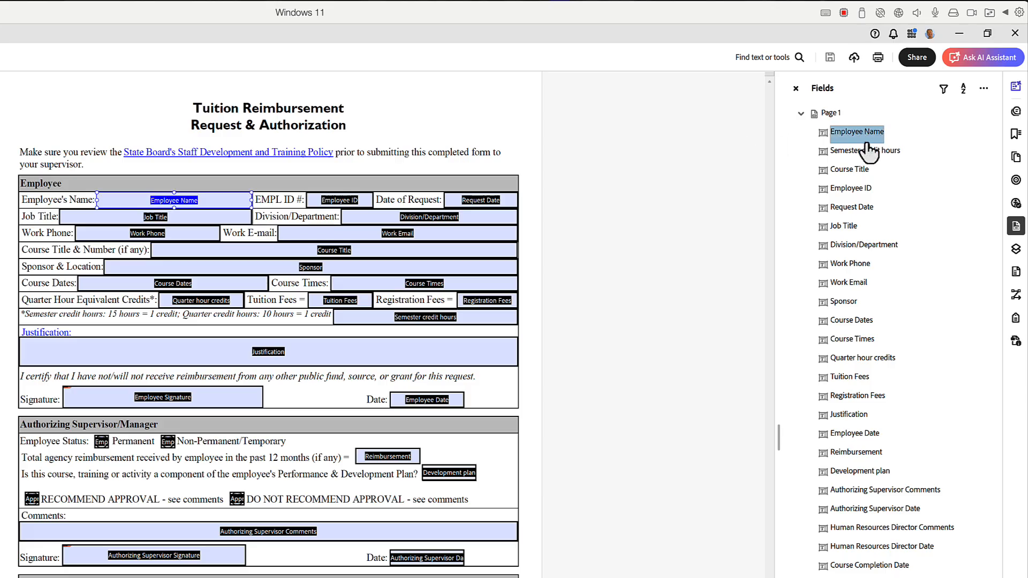
pyautogui.click(861, 155)
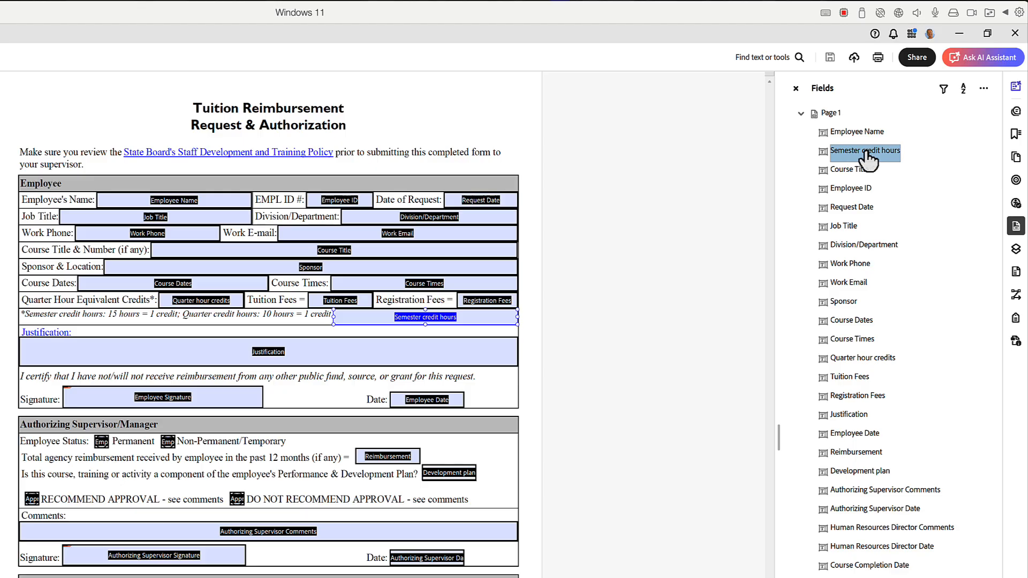
# Move the six fields from Employee ID through Work Email directly after Employee Name in the field order
pyautogui.click(850, 192)
pyautogui.keyDown('ctrl'); pyautogui.click(847, 209); pyautogui.keyUp('ctrl')
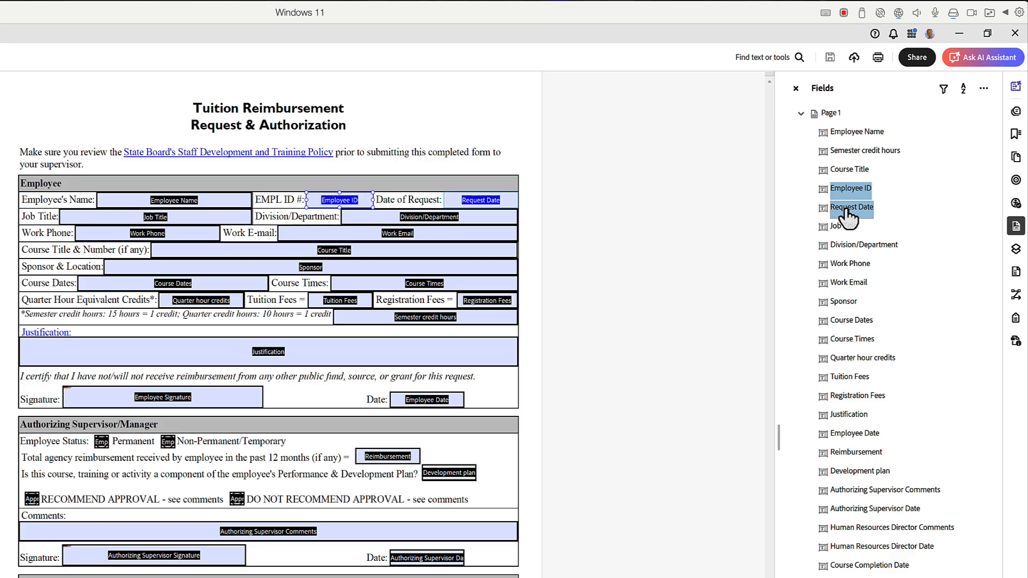
pyautogui.hotkey('shift', 'Down')
pyautogui.hotkey('shift', 'Down')
pyautogui.hotkey('shift', 'Down')
pyautogui.hotkey('shift', 'Down')
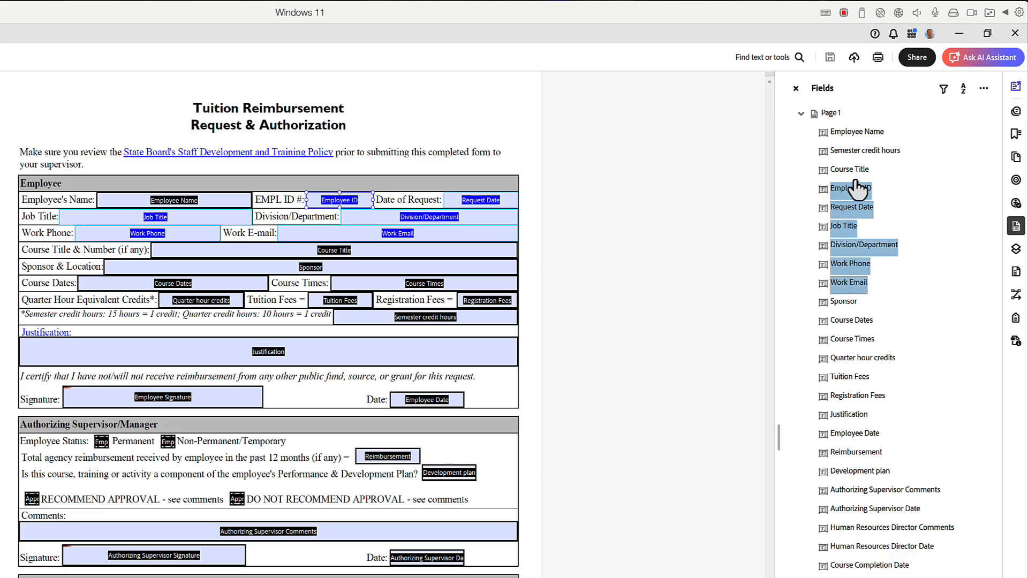
pyautogui.moveTo(825, 189); pyautogui.dragTo(816, 136)
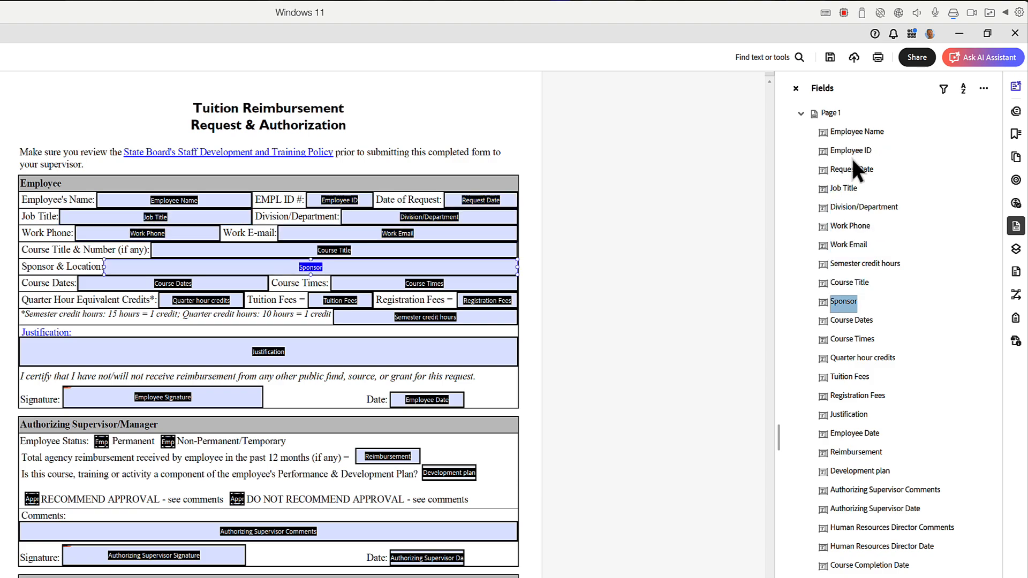
# Check the field order from Employee Name down to Course Title against the form layout
pyautogui.click(820, 134)
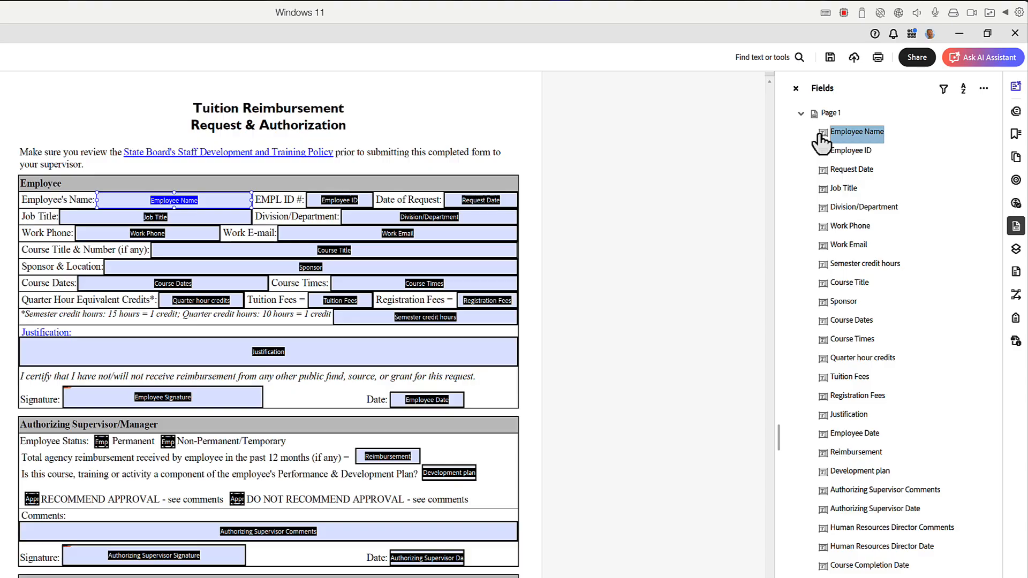
pyautogui.press('Down')
pyautogui.press('Down')
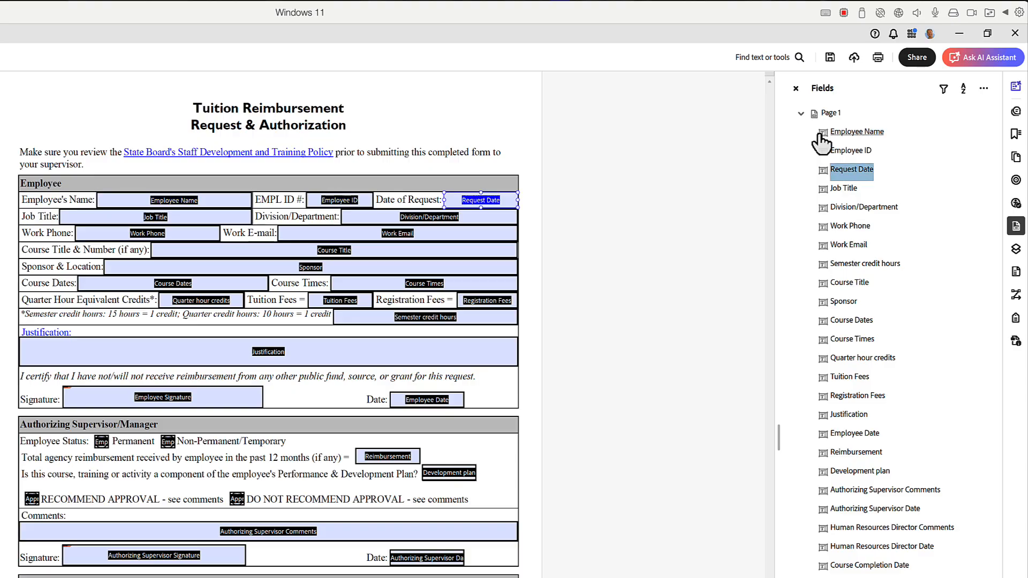
pyautogui.press('Down')
pyautogui.press('Down')
pyautogui.press('Down')
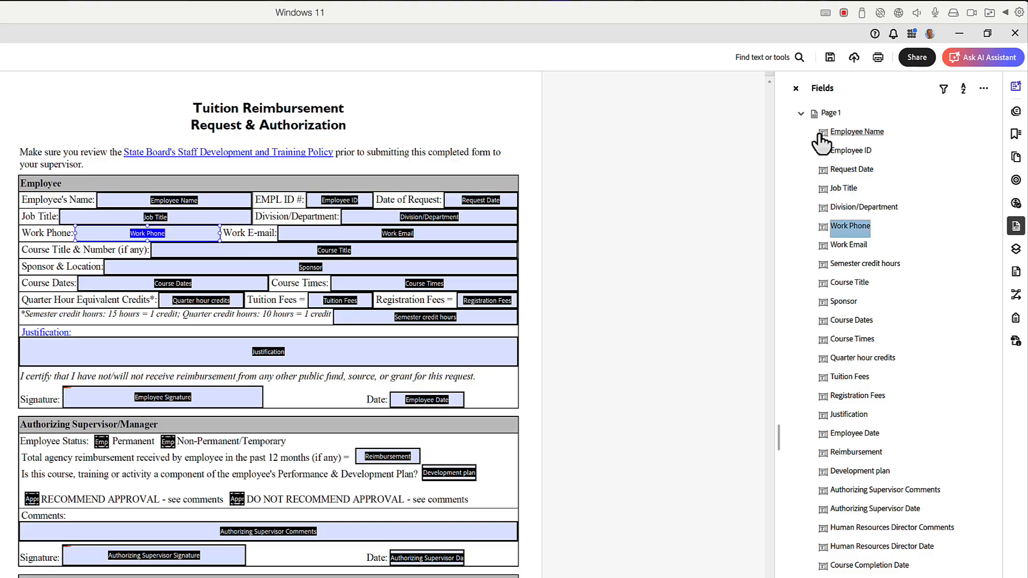
pyautogui.press('Down')
pyautogui.press('Down')
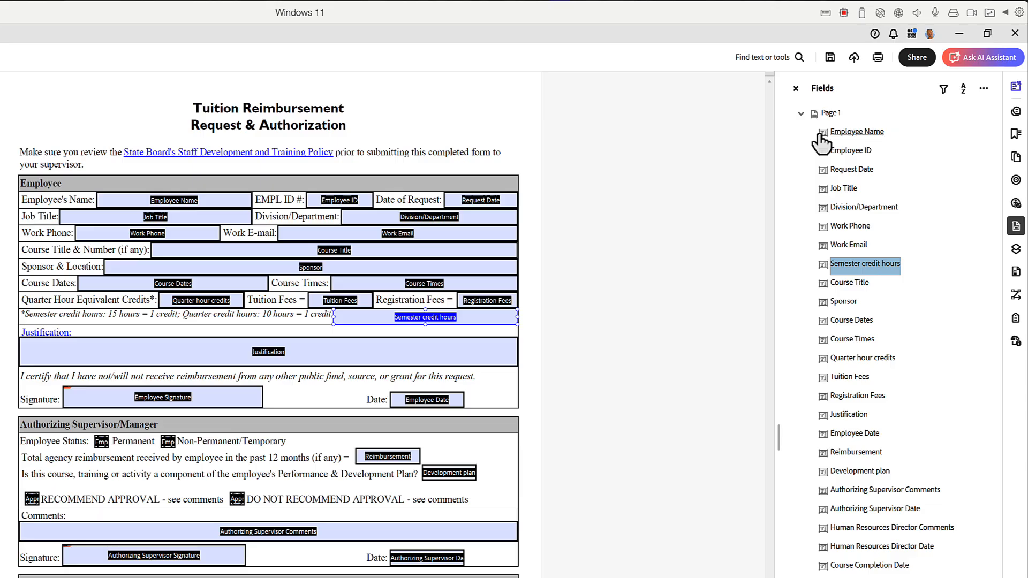
pyautogui.press('Down')
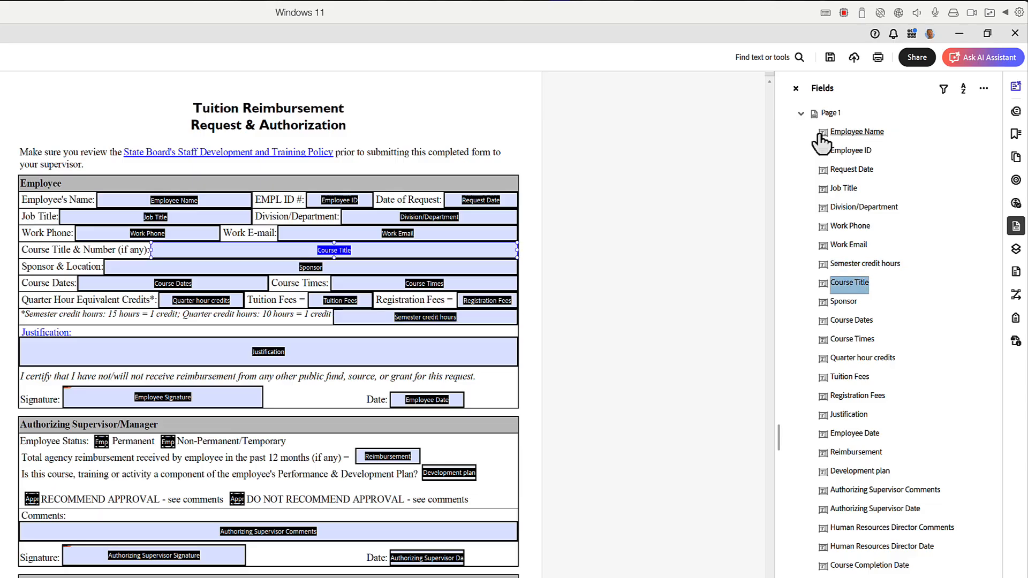
# Move the Course Title field directly after Work Email, ahead of Semester credit hours
pyautogui.press('Up')
pyautogui.press('Up')
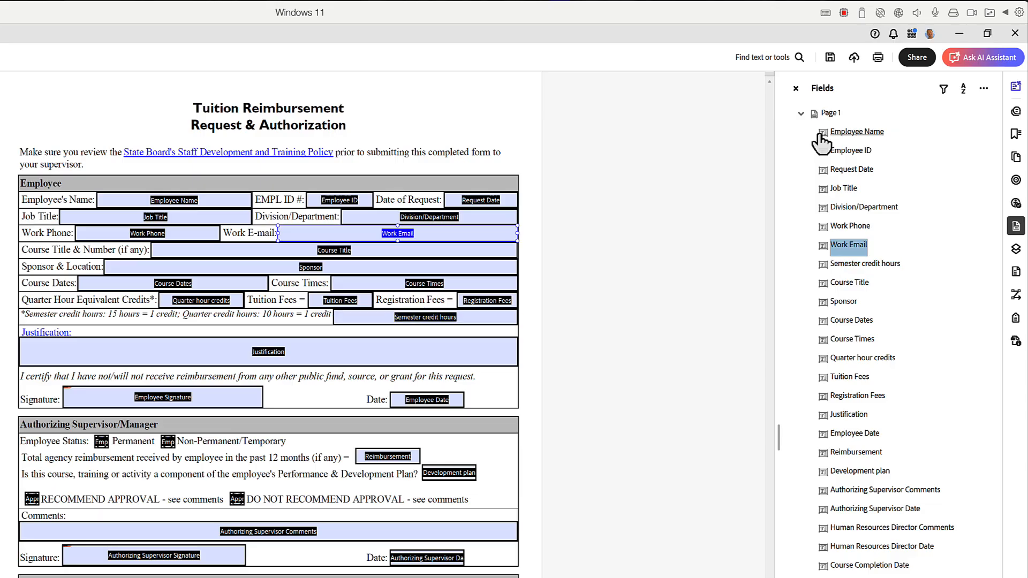
pyautogui.press('Down')
pyautogui.press('Down')
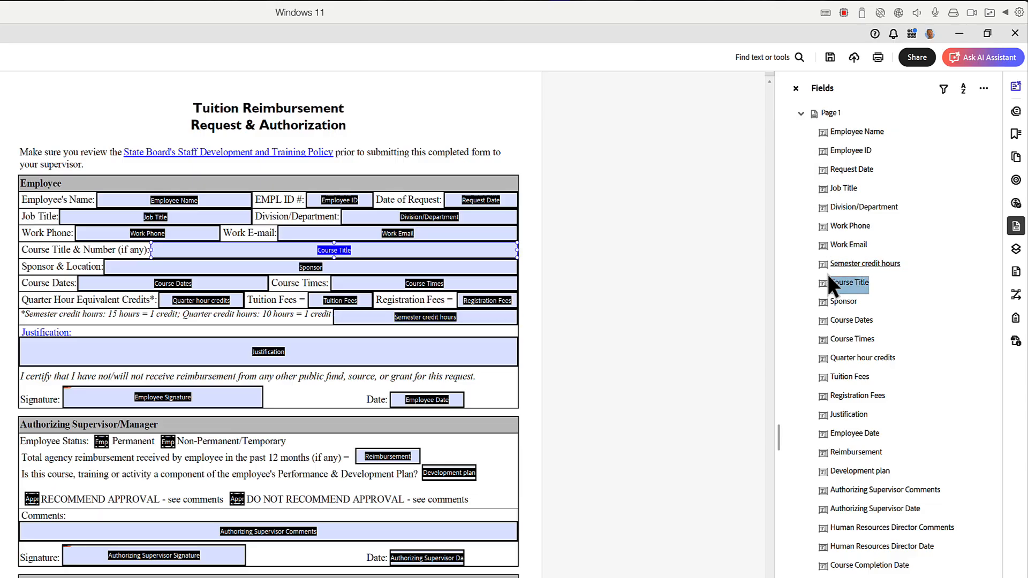
pyautogui.moveTo(821, 251); pyautogui.dragTo(821, 253)
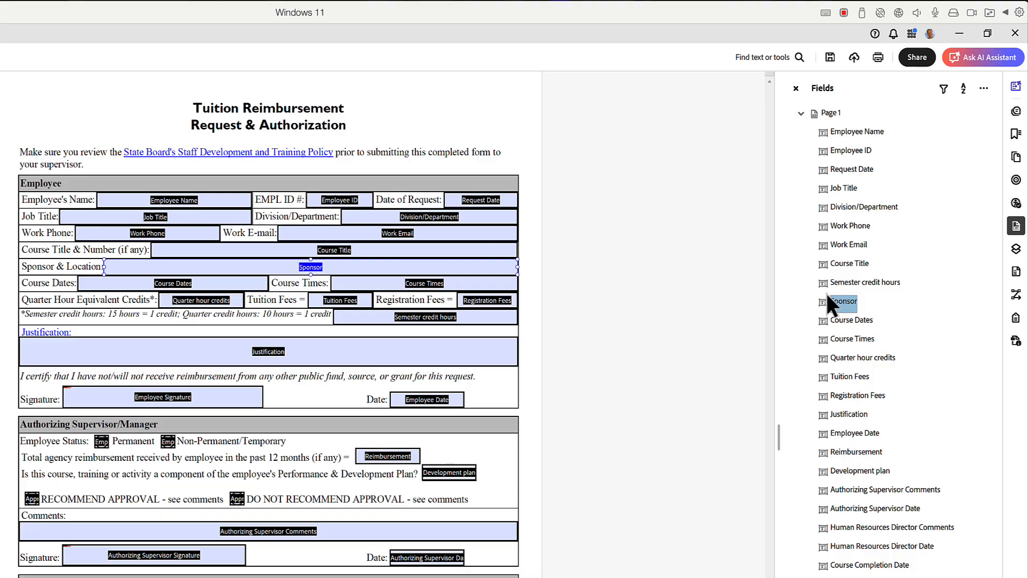
# Move the fields from Sponsor through Registration Fees between Course Title and Semester credit hours
pyautogui.hotkey('shift', 'Down')
pyautogui.hotkey('shift', 'Down')
pyautogui.hotkey('shift', 'Down')
pyautogui.hotkey('shift', 'Down')
pyautogui.hotkey('shift', 'Down')
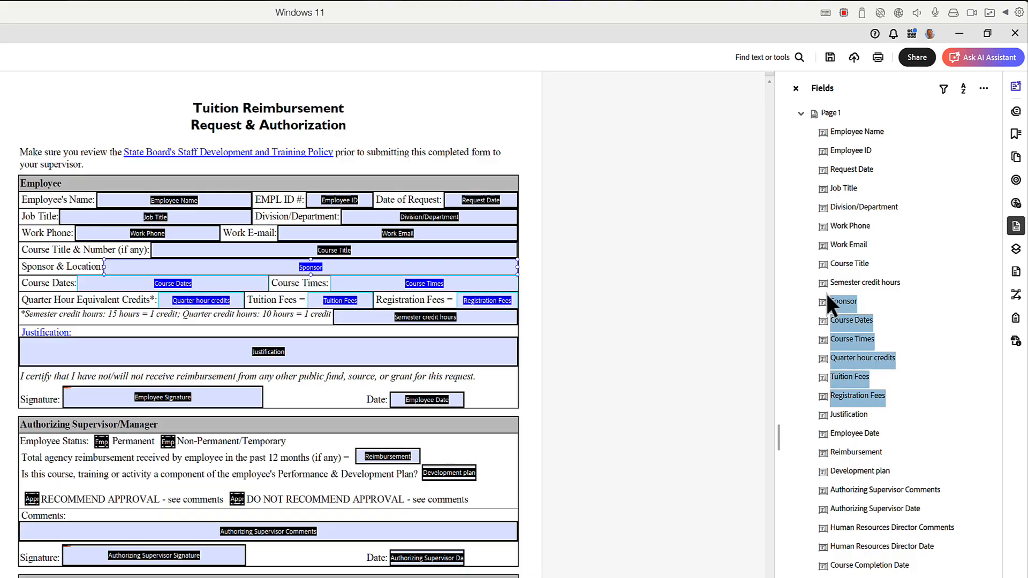
pyautogui.moveTo(828, 305); pyautogui.dragTo(822, 269)
# Check the field order from Employee Name down to Employee Date against the form layout
pyautogui.click(825, 133)
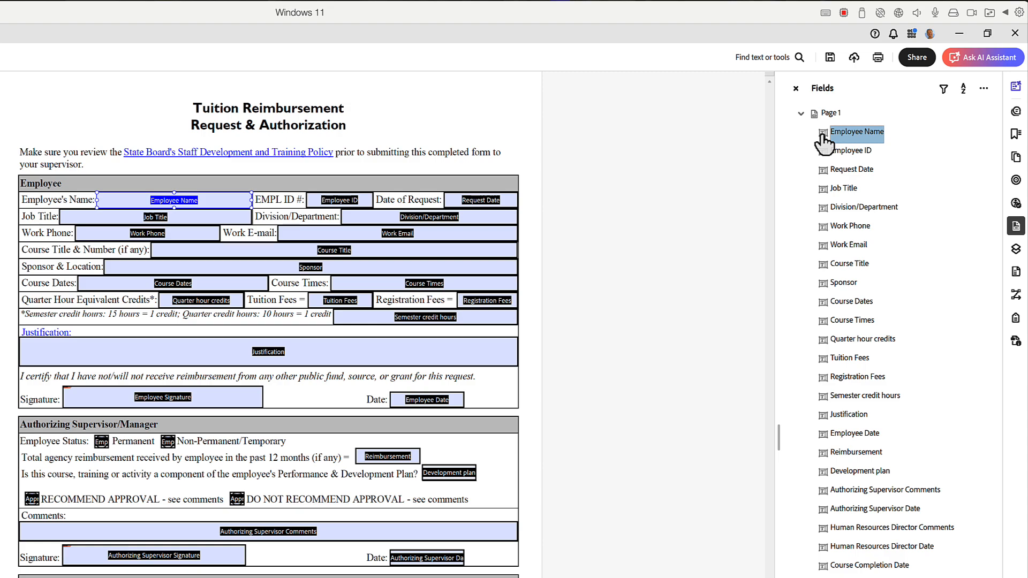
pyautogui.press('Down')
pyautogui.press('Down')
pyautogui.press('Down')
pyautogui.press('Down')
pyautogui.press('Down')
pyautogui.press('Down')
pyautogui.press('Down')
pyautogui.press('Down')
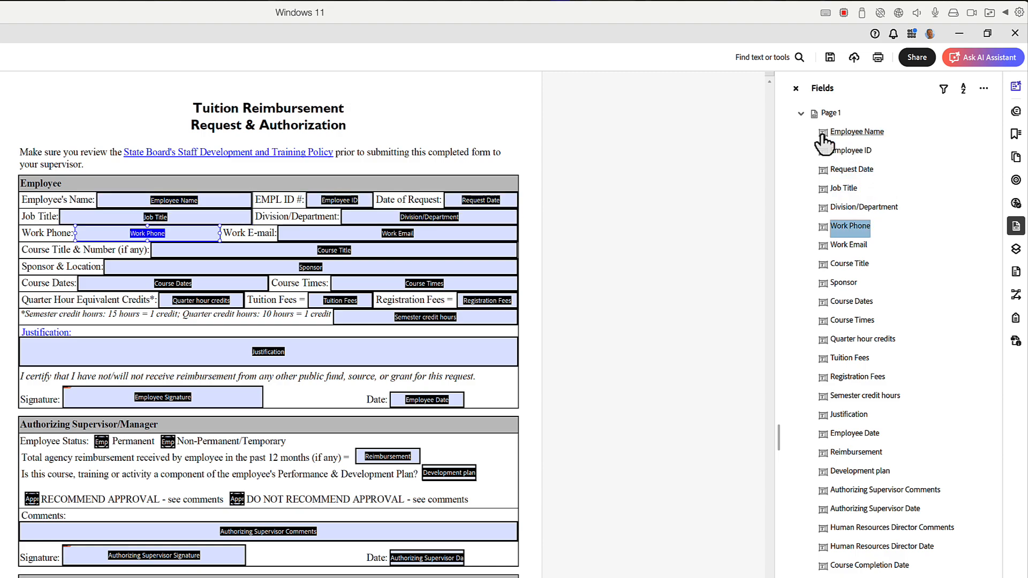
pyautogui.press('Down')
pyautogui.press('Down')
pyautogui.press('Down')
pyautogui.press('Down')
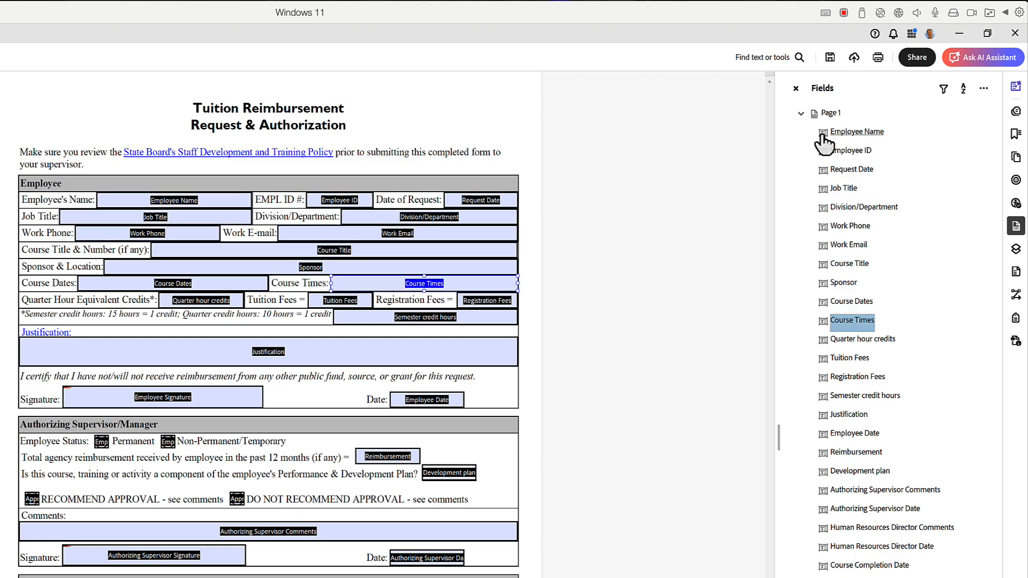
pyautogui.press('Down')
pyautogui.press('Down')
pyautogui.press('Down')
pyautogui.press('Down')
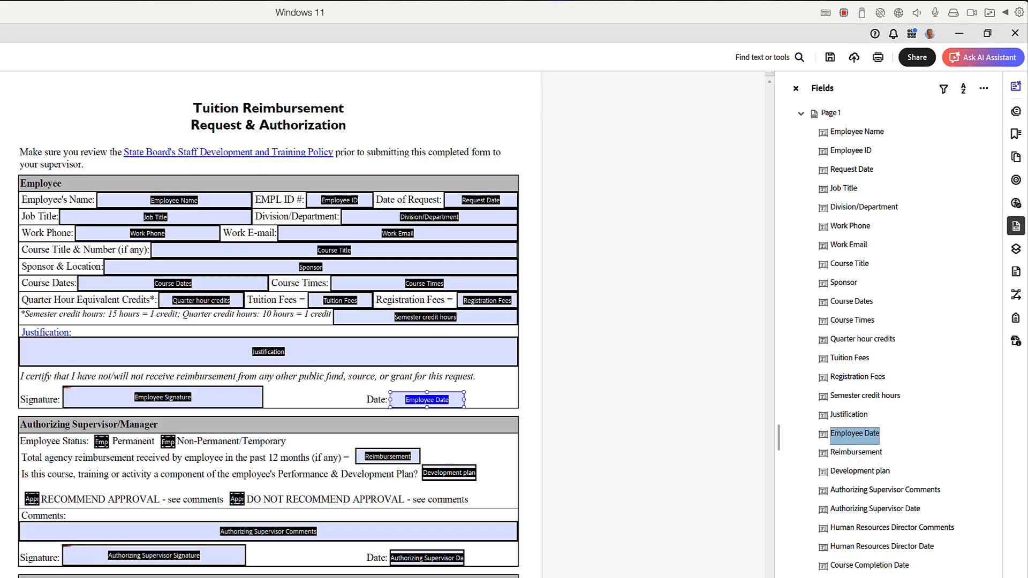
# Move the Employee Signature field directly after Justification and check the order down to Employee Date
pyautogui.moveTo(835, 577); pyautogui.dragTo(824, 420)
pyautogui.click(825, 419)
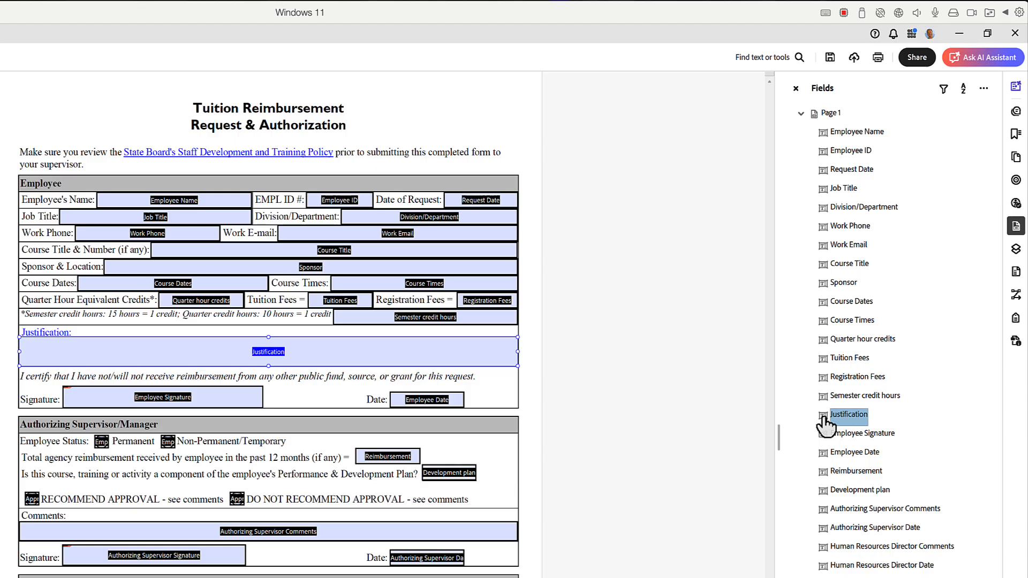
pyautogui.press('Down')
pyautogui.press('Down')
# Move the Employee Status radio button group between Employee Date and Reimbursement
pyautogui.press('Down')
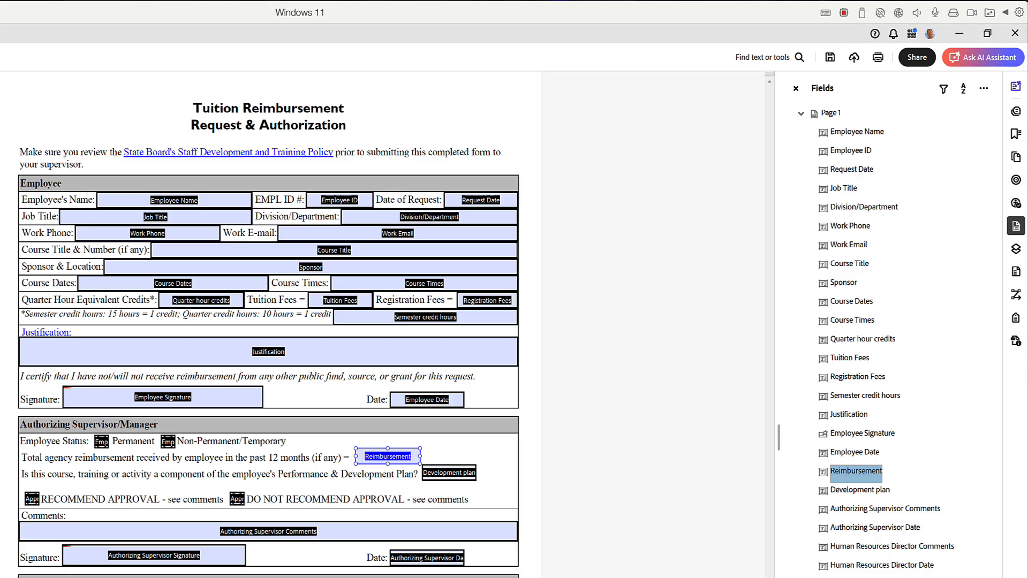
pyautogui.click(835, 577)
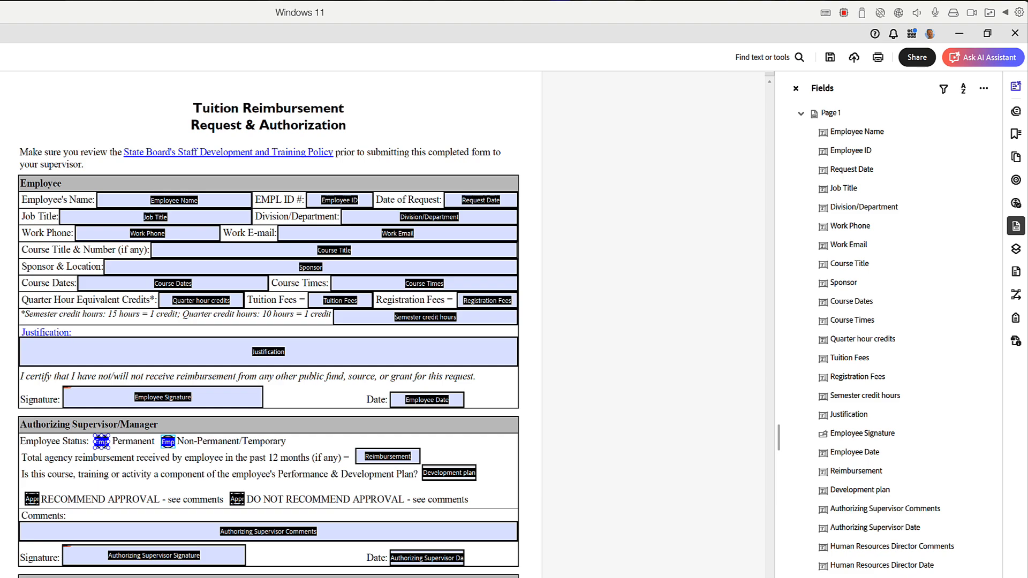
pyautogui.moveTo(822, 576); pyautogui.dragTo(818, 459)
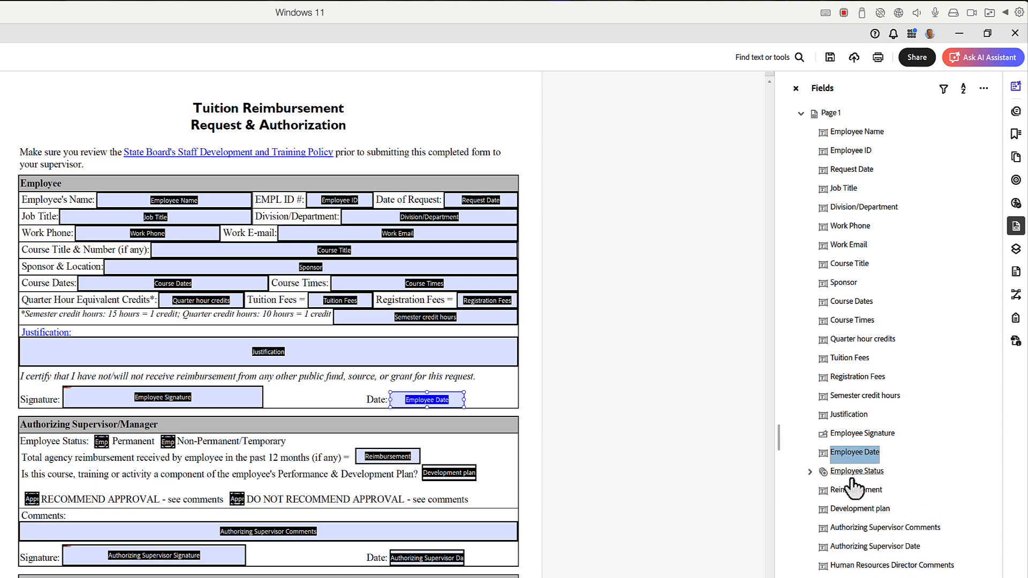
# Move the Approval radio button group between Development plan and Authorizing Supervisor Comments
pyautogui.press('Down')
pyautogui.press('Down')
pyautogui.press('Down')
pyautogui.press('Down')
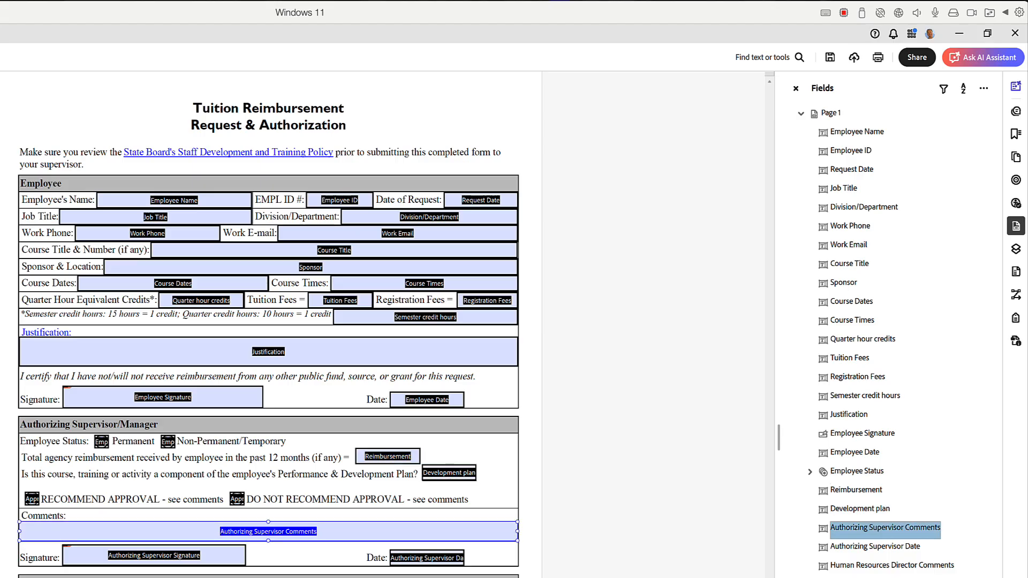
pyautogui.click(848, 577)
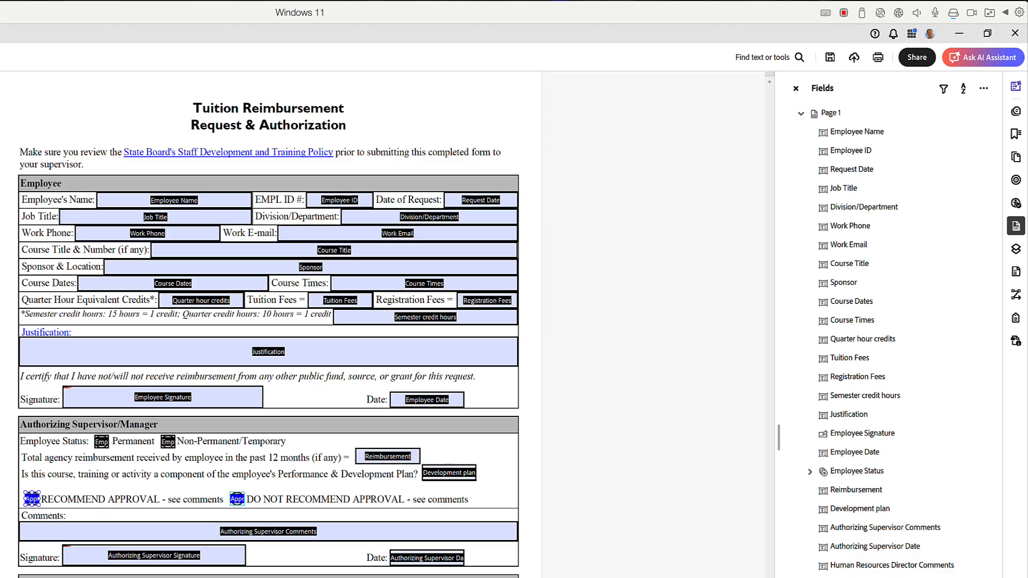
pyautogui.click(824, 512)
# Move the Authorizing Supervisor Signature field between Authorizing Supervisor Comments and Authorizing Supervisor Date
pyautogui.press('Down')
pyautogui.press('Down')
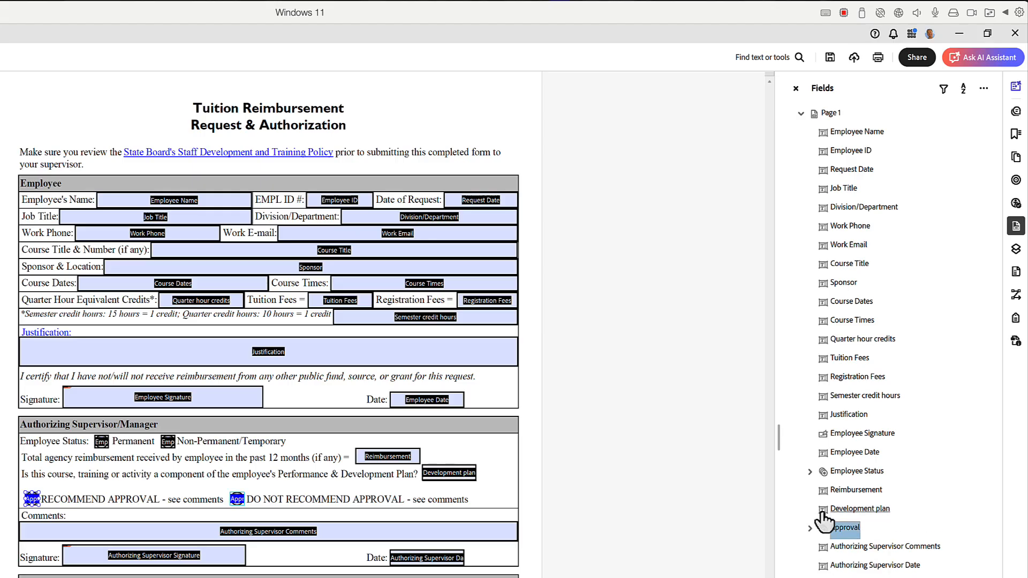
pyautogui.press('Down')
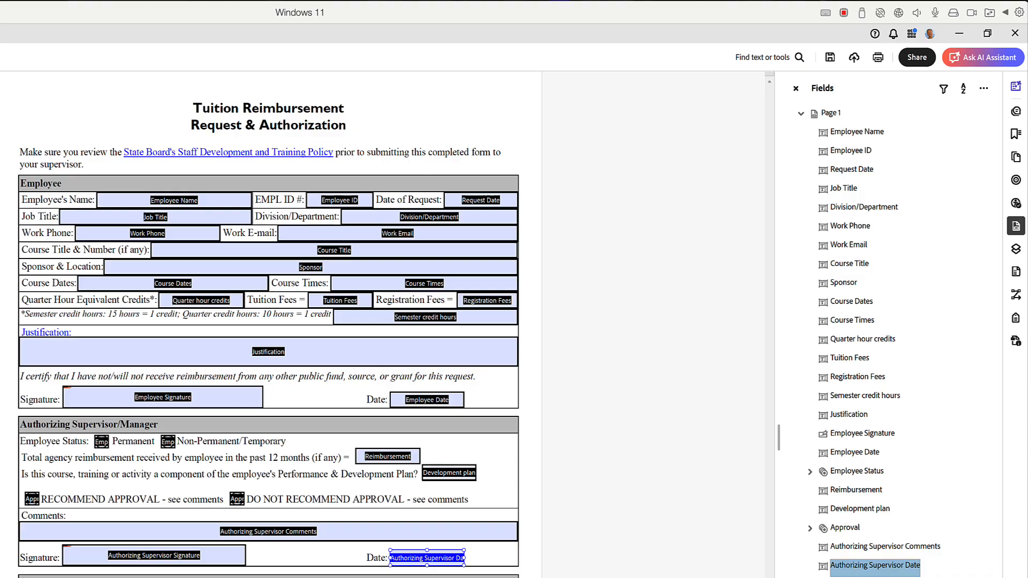
pyautogui.click(827, 547)
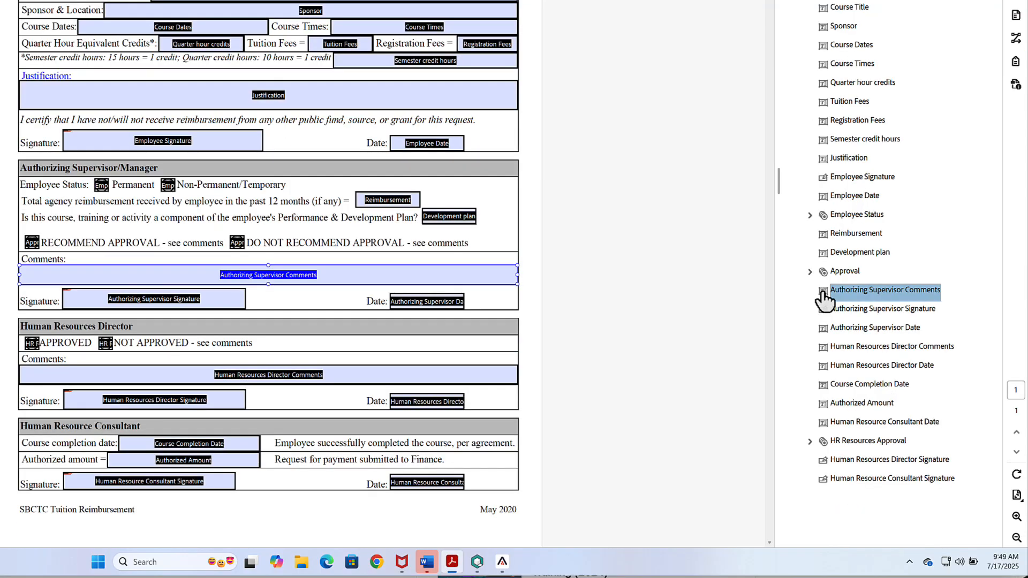
# Move the HR Resources Approval radio button group between Authorizing Supervisor Date and Human Resources Director Comments
pyautogui.press('Down')
pyautogui.press('Down')
pyautogui.press('Down')
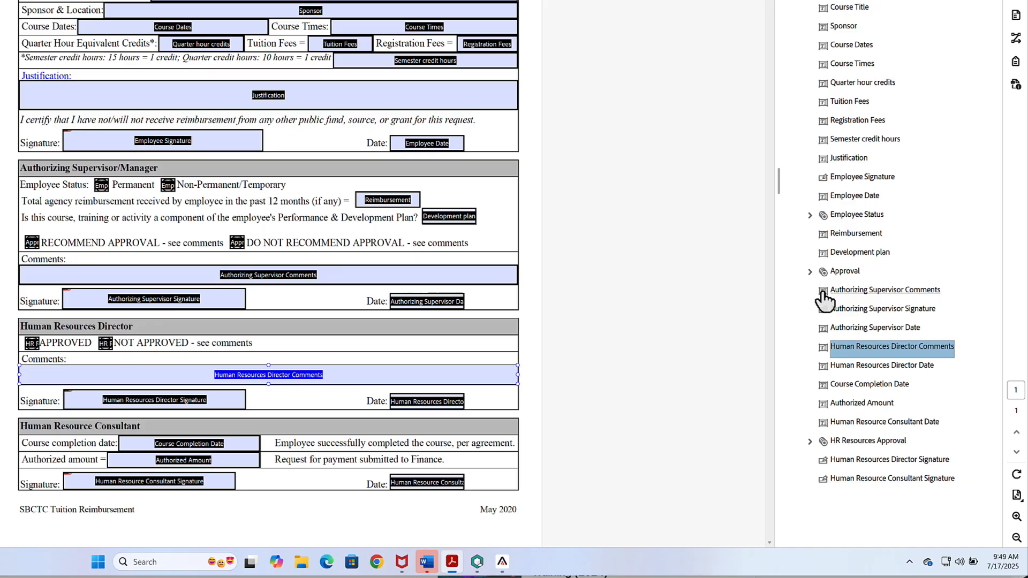
pyautogui.click(819, 442)
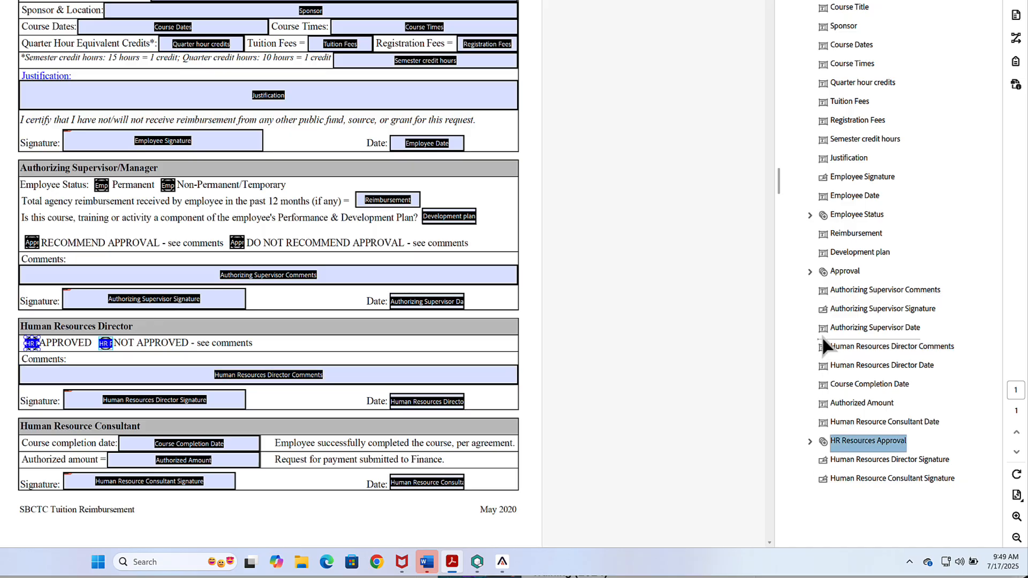
pyautogui.moveTo(826, 347); pyautogui.dragTo(825, 344)
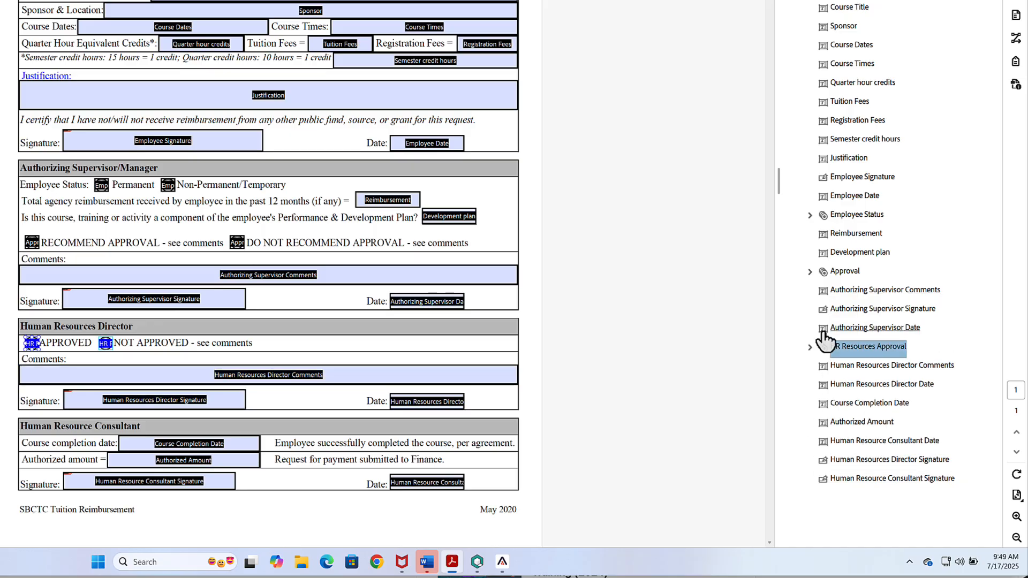
# Move the Human Resources Director Signature field between Human Resources Director Comments and Human Resources Director Date
pyautogui.press('Down')
pyautogui.press('Down')
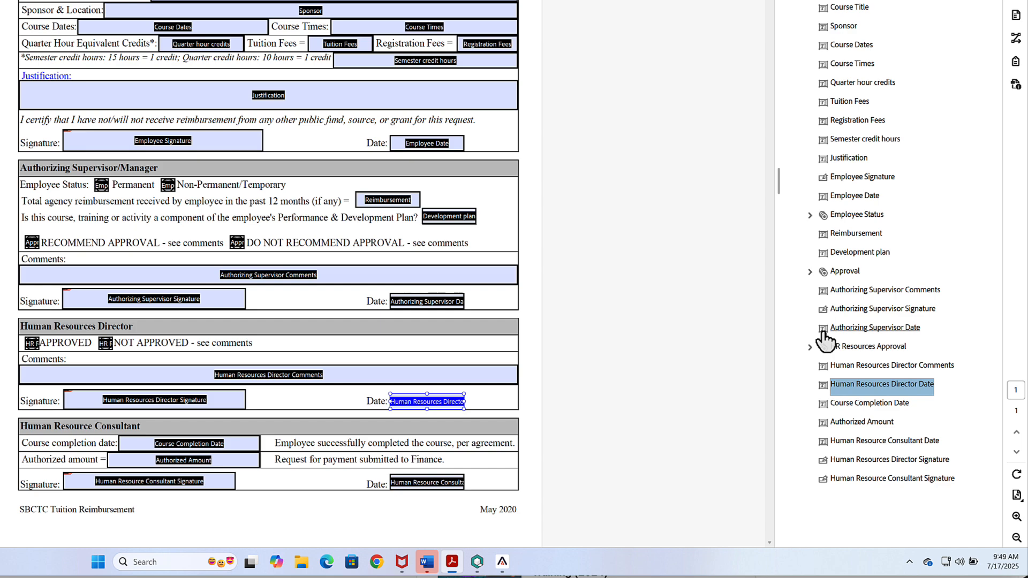
pyautogui.moveTo(829, 466); pyautogui.dragTo(821, 372)
pyautogui.click(825, 373)
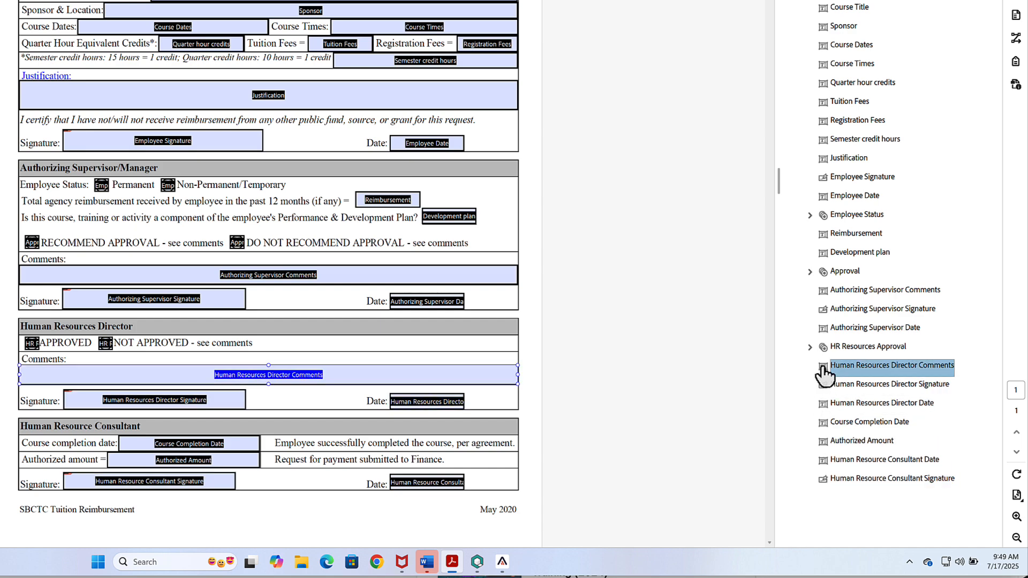
# Move the Human Resource Consultant Signature field directly before Human Resource Consultant Date and check the order of the last fields
pyautogui.press('Down')
pyautogui.press('Down')
pyautogui.press('Down')
pyautogui.press('Down')
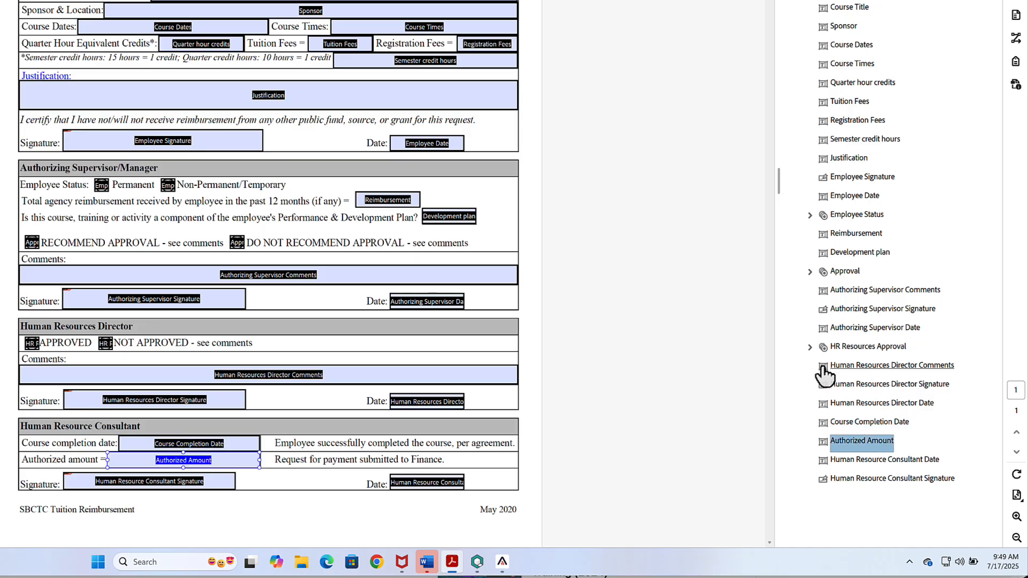
pyautogui.press('Down')
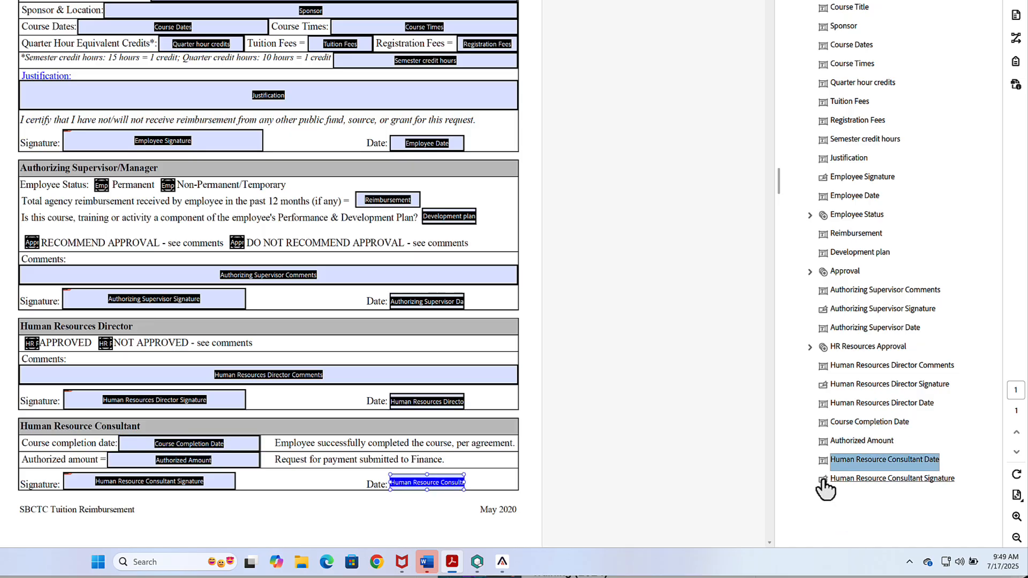
pyautogui.moveTo(824, 480); pyautogui.dragTo(823, 458)
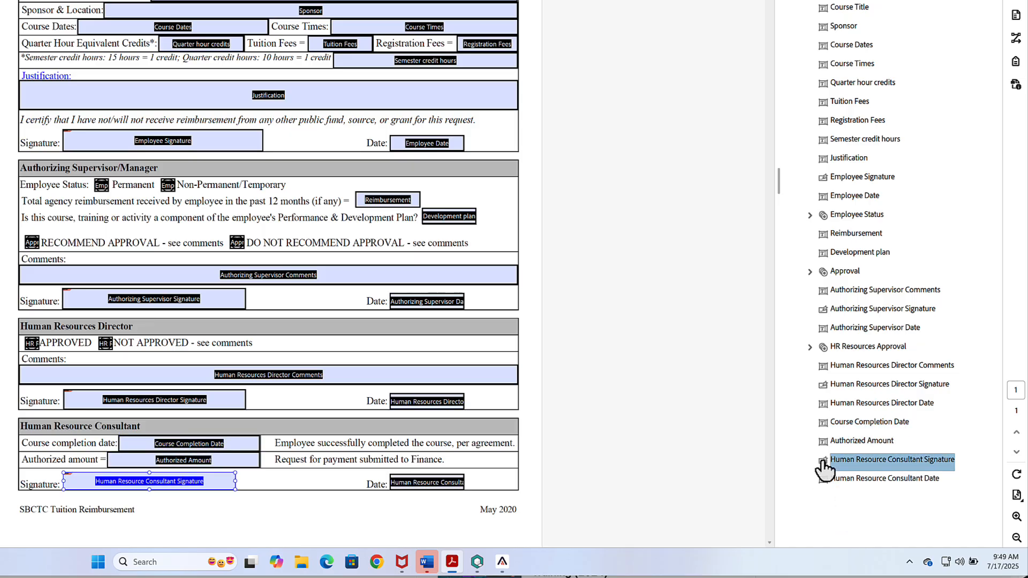
pyautogui.press('Down')
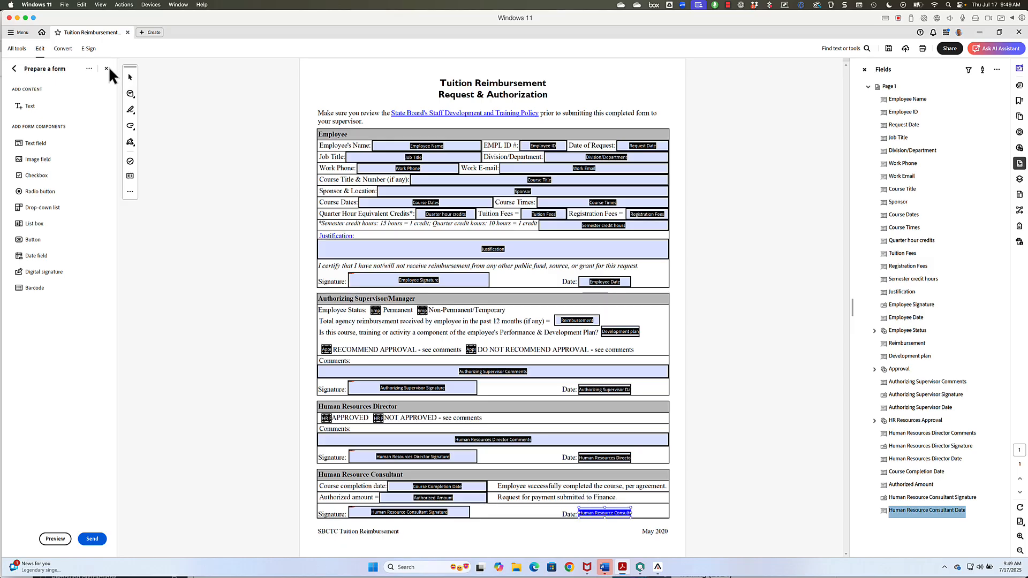
# Leave form preparation and display the document's accessibility tags
pyautogui.click(106, 69)
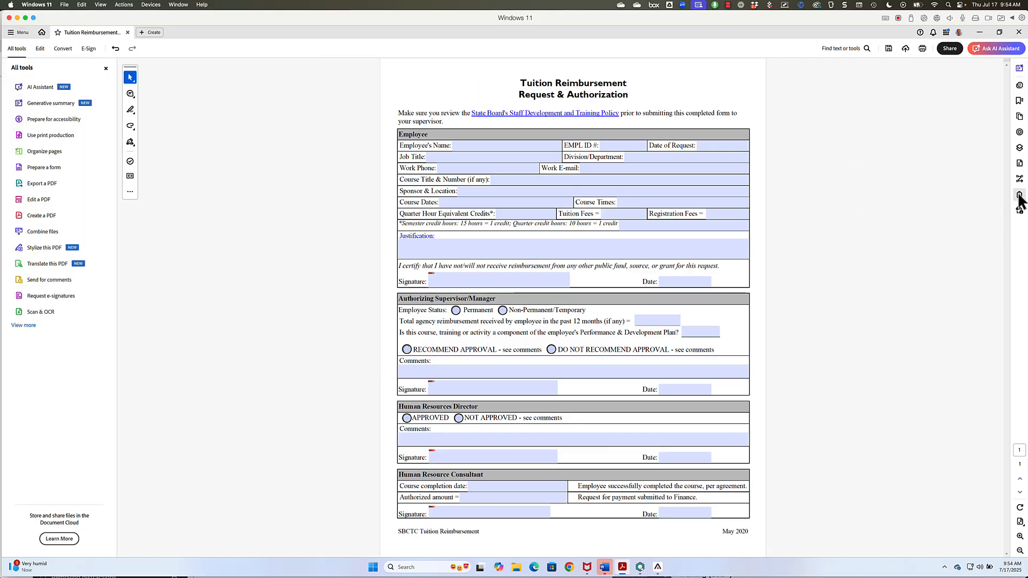
pyautogui.click(1019, 196)
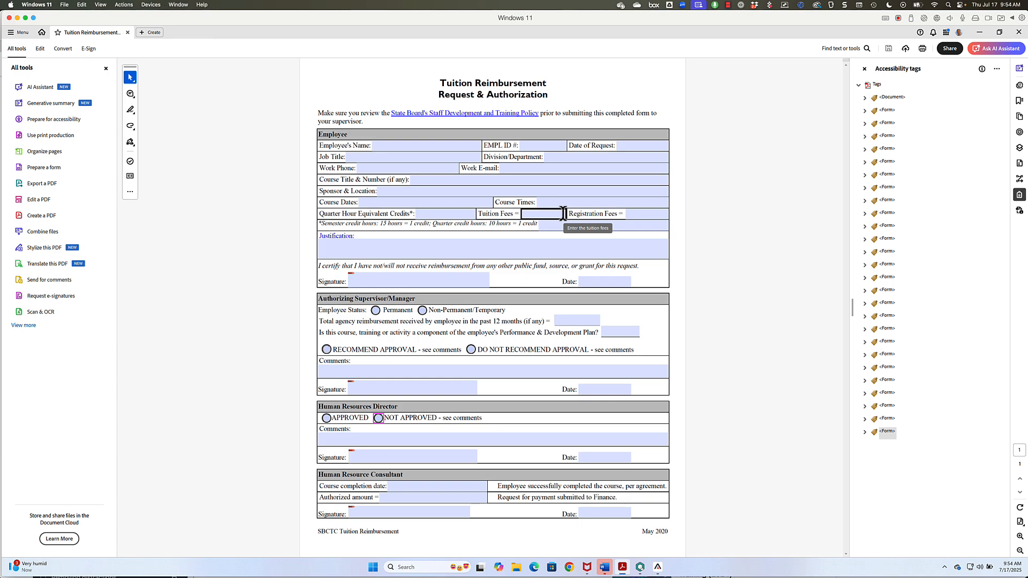
# Run Tuition Reimbursement_Chax_Form.pdf from the Samples folder in Finder through the PAC 2024 accessibility checker and dismiss the error message
pyautogui.press('super+Tab')
pyautogui.press('super+Tab')
pyautogui.press('super+Tab')
pyautogui.press('super+Tab')
pyautogui.press('super+Tab')
pyautogui.press('super+Tab')
pyautogui.press('super+Tab')
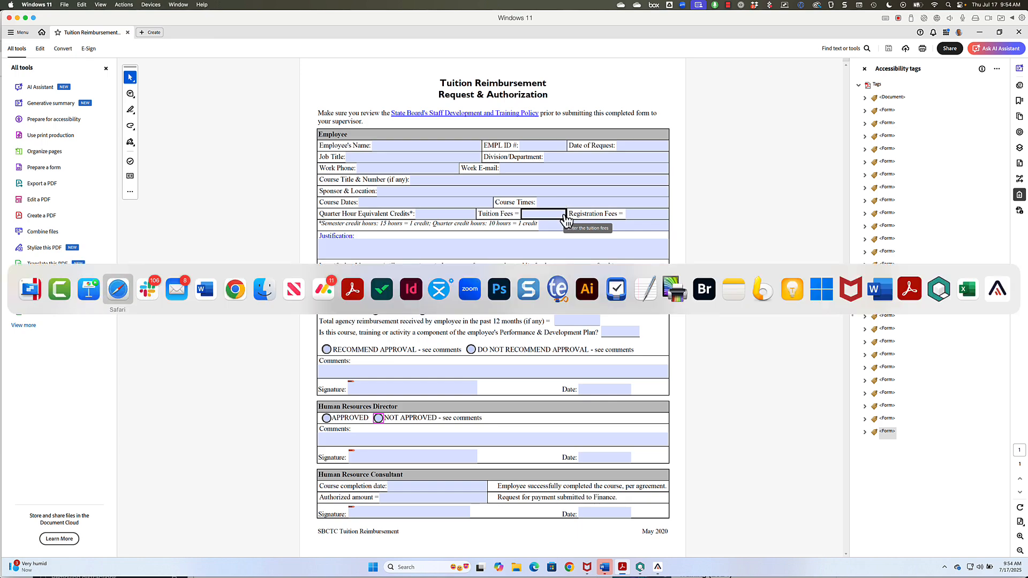
pyautogui.press('super+Tab')
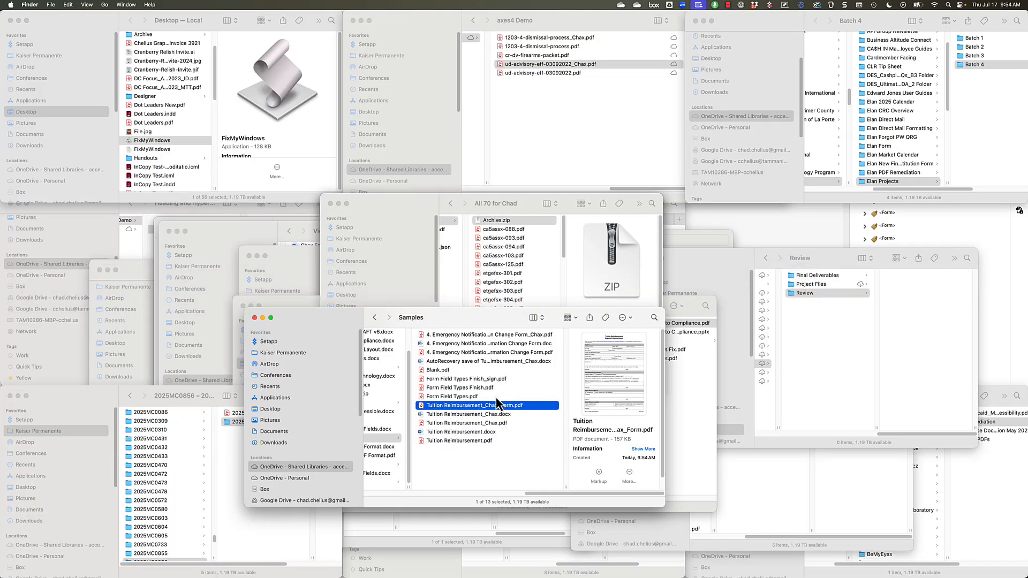
pyautogui.moveTo(483, 411); pyautogui.dragTo(122, 222)
pyautogui.press('super+Tab')
pyautogui.hotkey('alt', 'Tab')
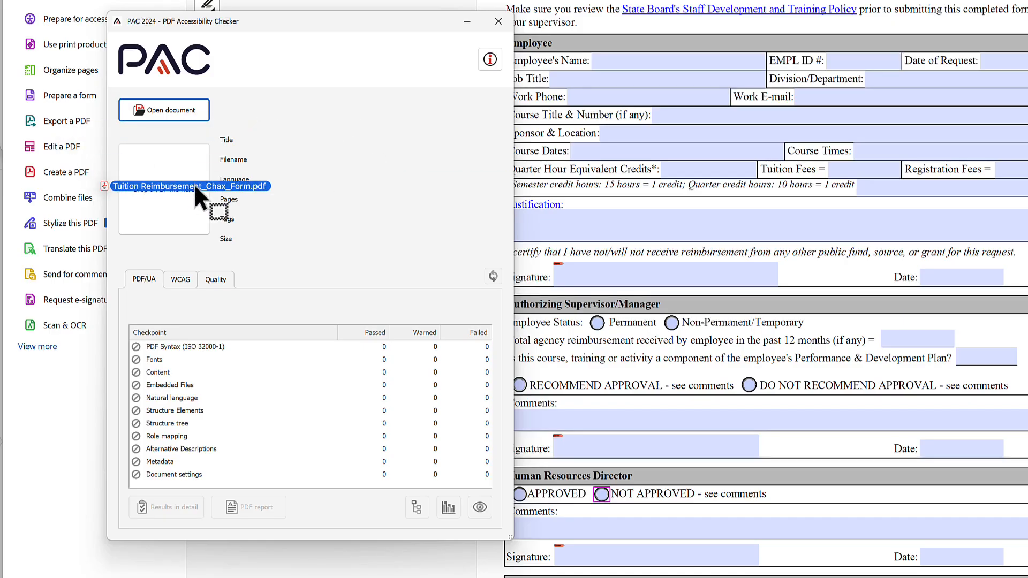
pyautogui.moveTo(195, 187); pyautogui.dragTo(177, 195)
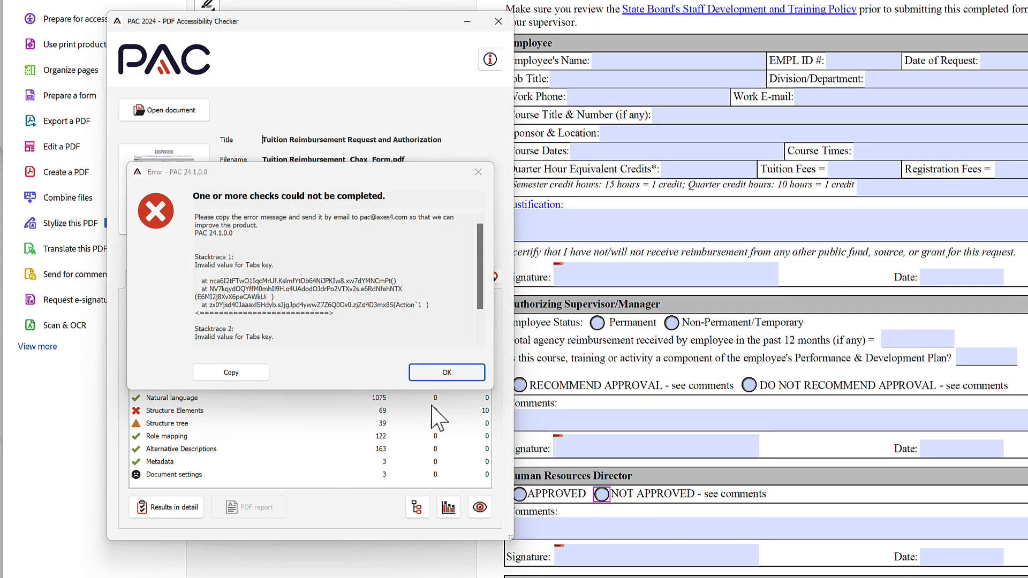
pyautogui.press('Return')
# Examine the "Form" structure element warnings under Structure tree in PAC's detailed PDF/UA results, then close the results
pyautogui.click(170, 508)
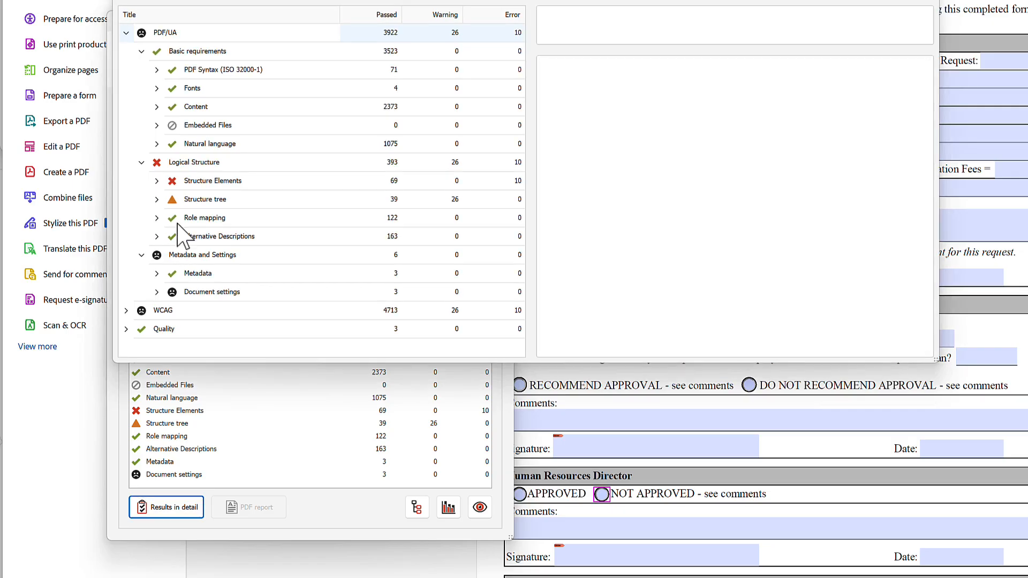
pyautogui.click(157, 200)
pyautogui.scroll(-10, 257, 271)
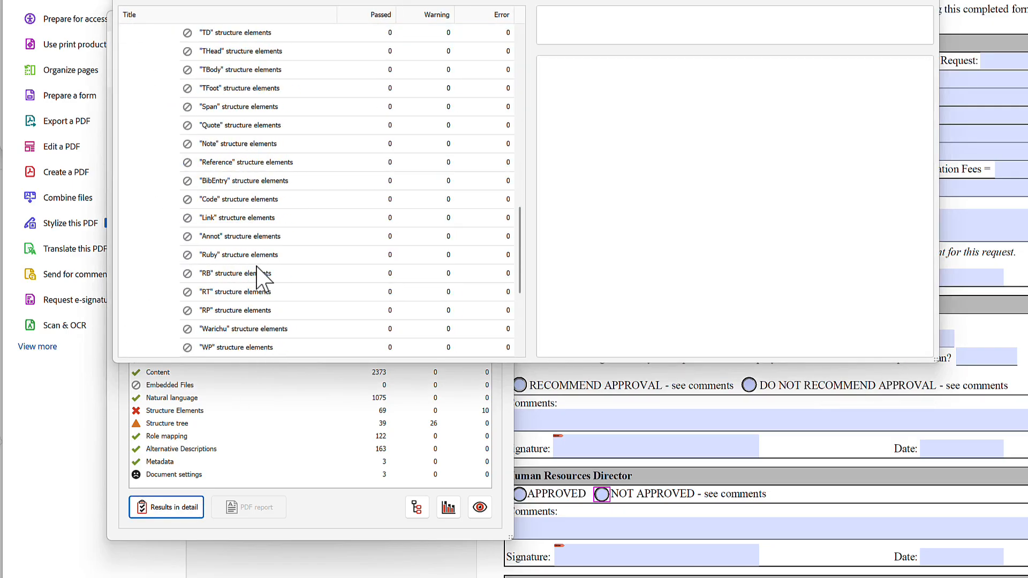
pyautogui.scroll(-4, 257, 271)
pyautogui.click(172, 218)
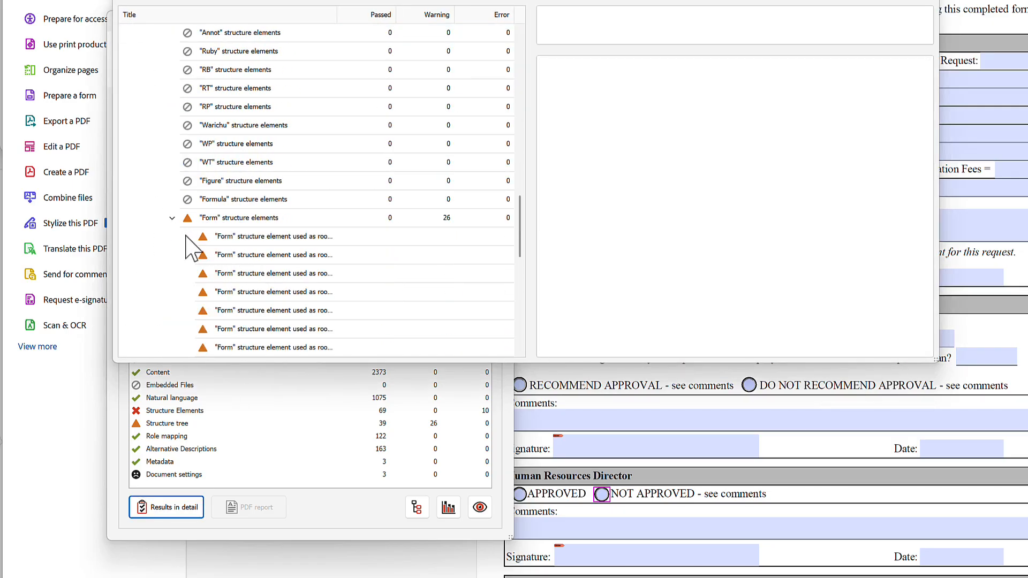
pyautogui.click(252, 236)
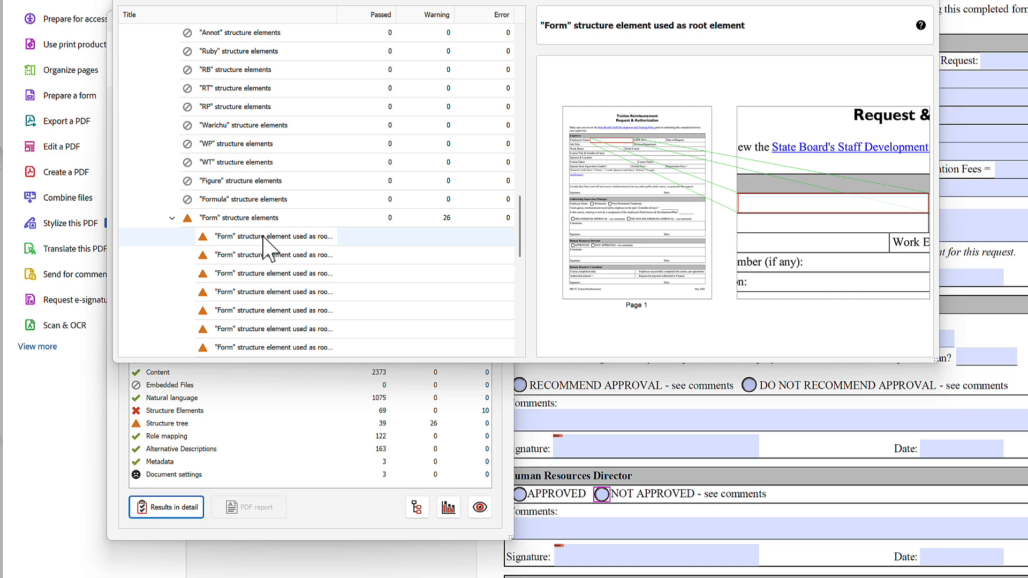
pyautogui.click(931, 7)
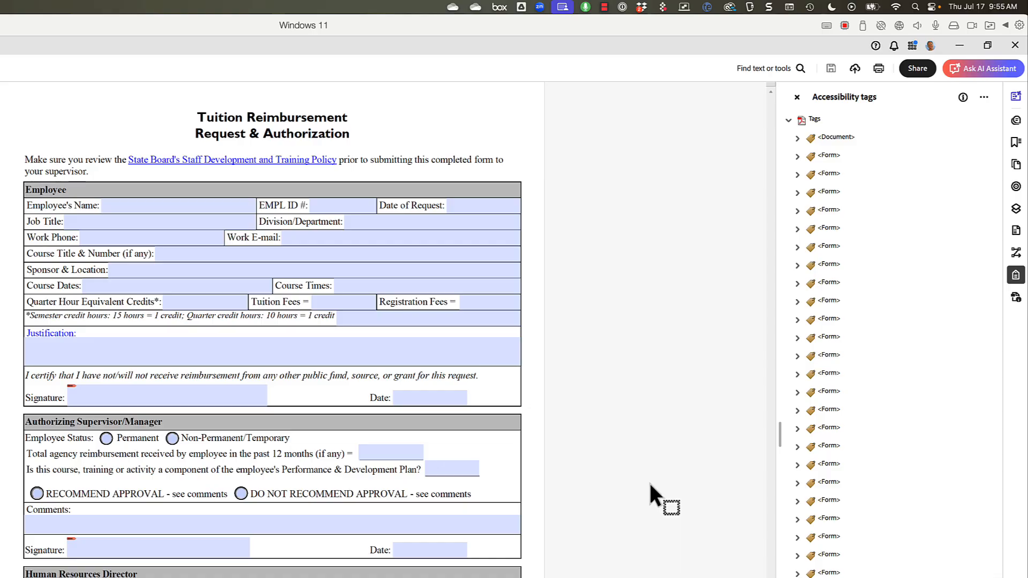
# Expand the Document tag and compare its heading and paragraph tags and the first Form tag with the form layout
pyautogui.click(797, 138)
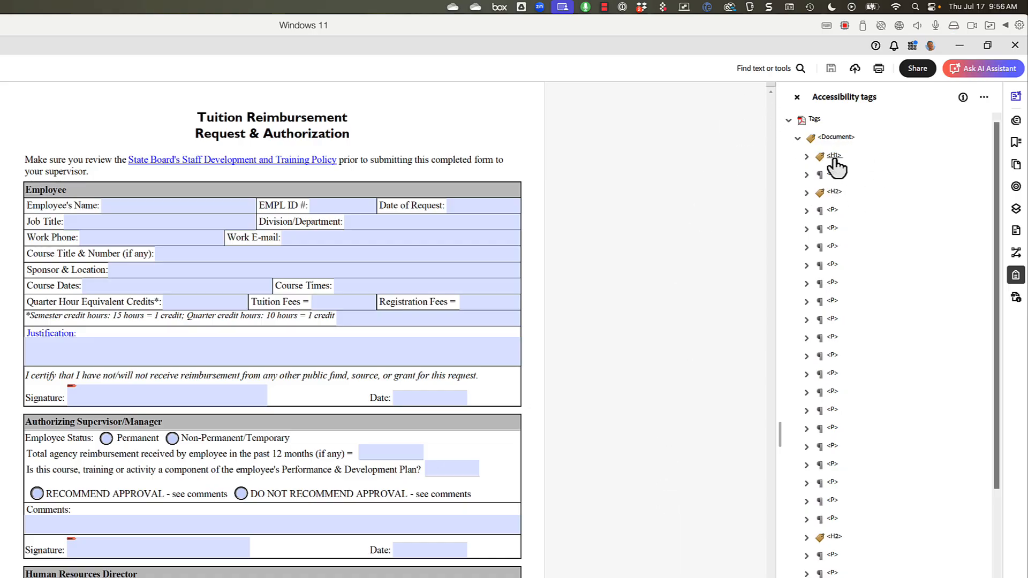
pyautogui.click(834, 156)
pyautogui.press('Down')
pyautogui.press('Down')
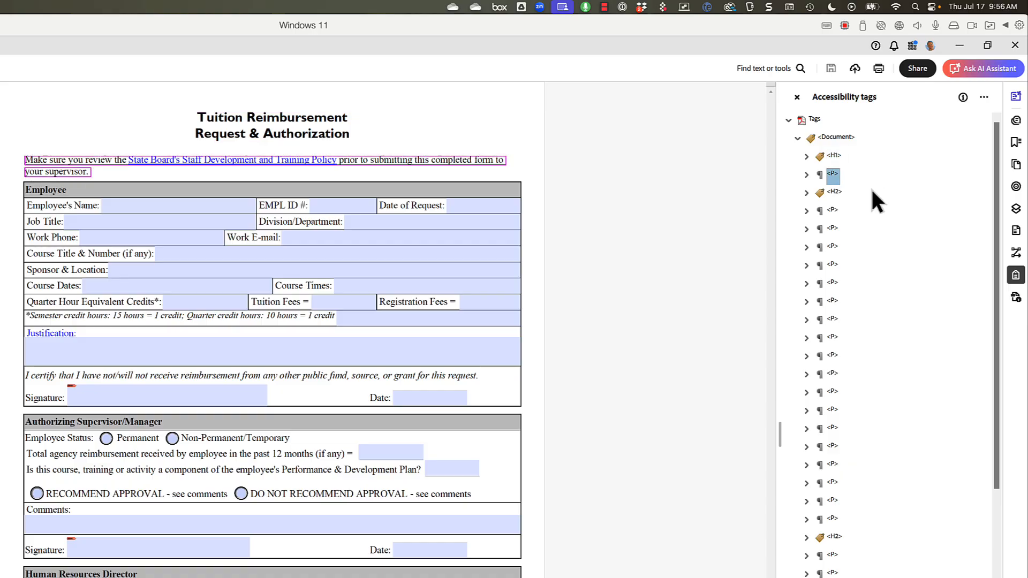
pyautogui.press('Down')
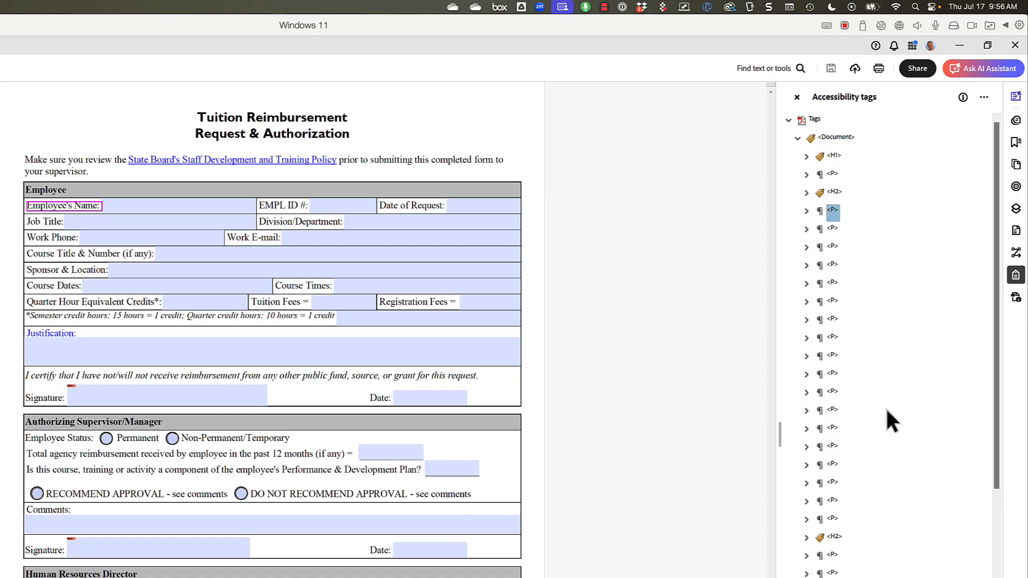
pyautogui.scroll(-10, 916, 564)
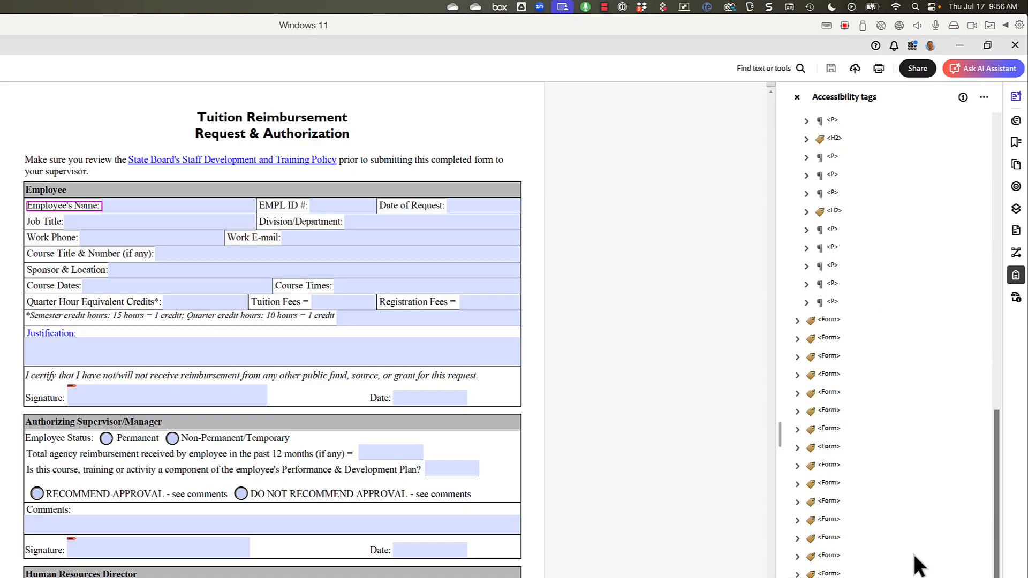
pyautogui.click(811, 322)
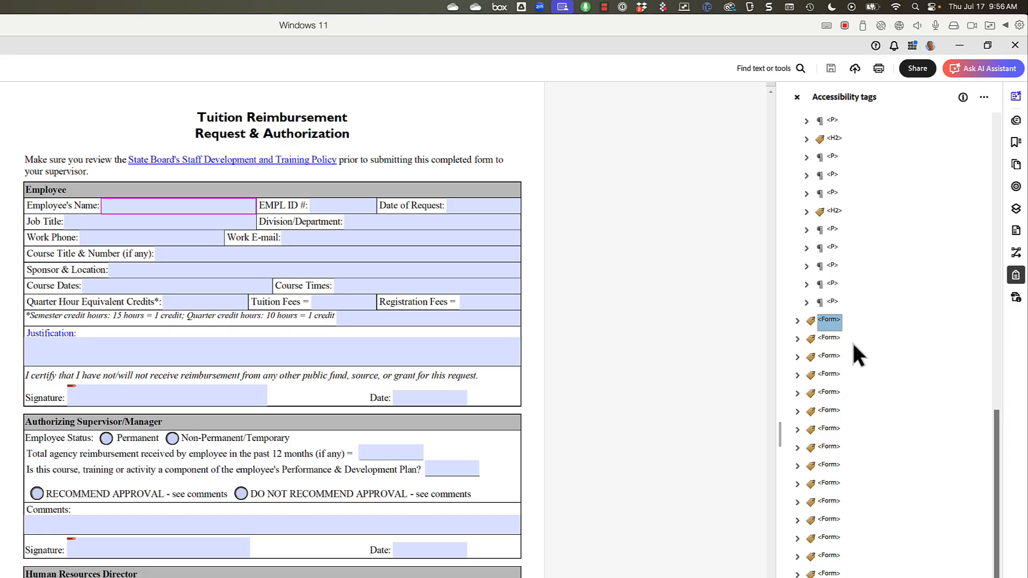
# Expand the Employee's Name paragraph tag below the Employee heading to expose its label content
pyautogui.scroll(2, 854, 351)
pyautogui.scroll(10, 854, 345)
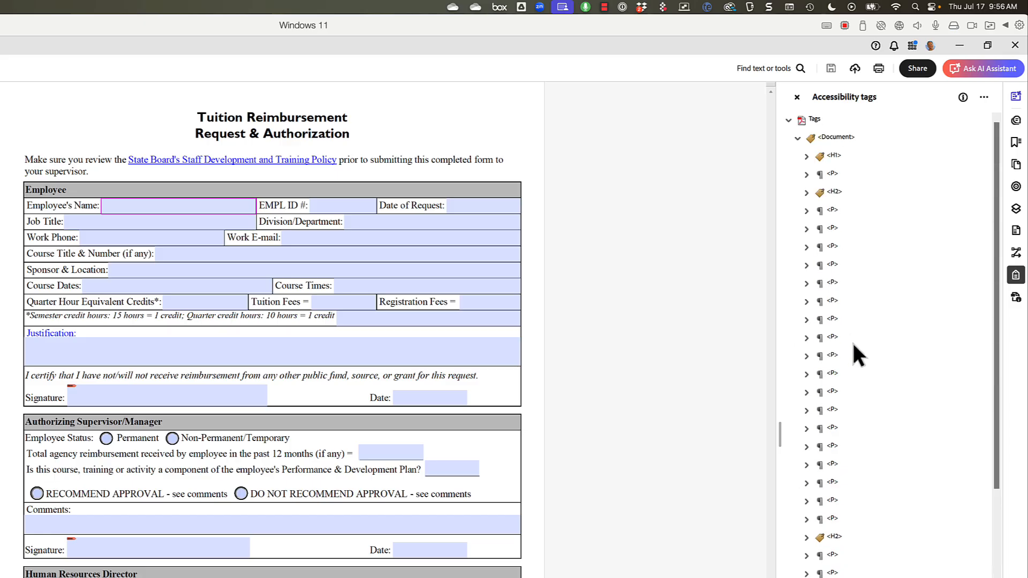
pyautogui.click(817, 231)
pyautogui.press('Up')
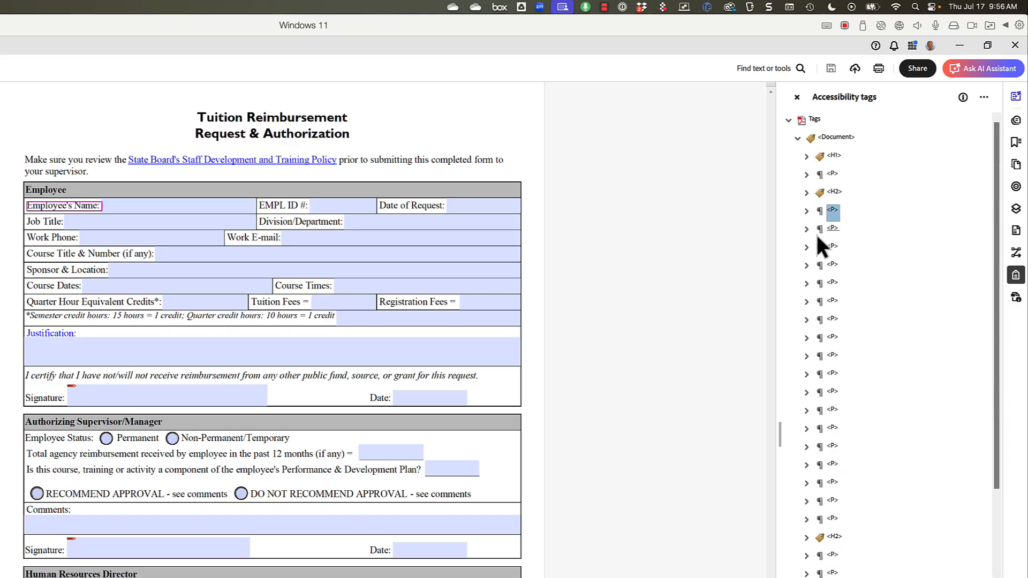
pyautogui.press('Right')
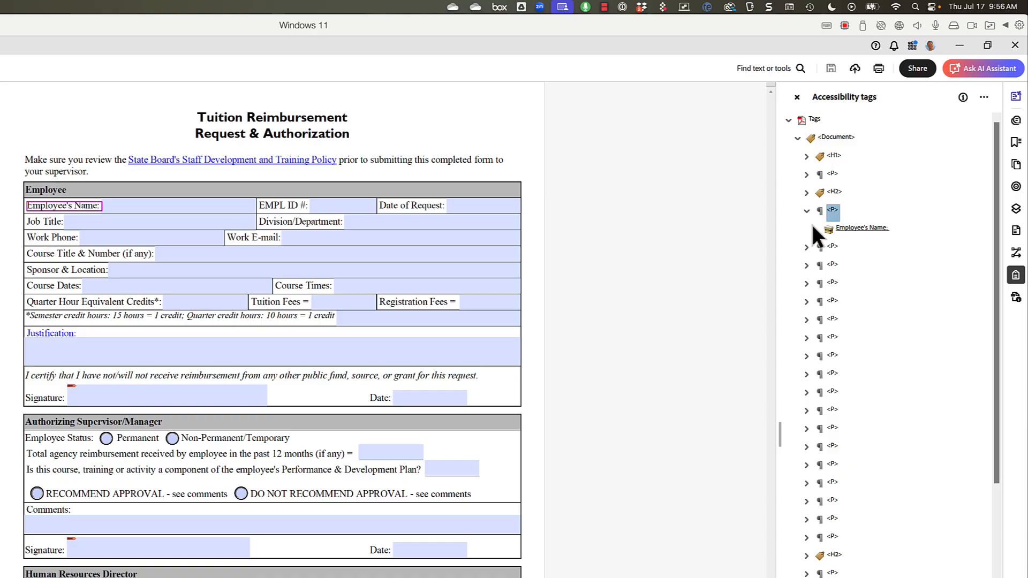
# Nest the Employee's Name field's Form tag in its paragraph tag directly below the label, check both highlights, and collapse the paragraph
pyautogui.scroll(-10, 885, 503)
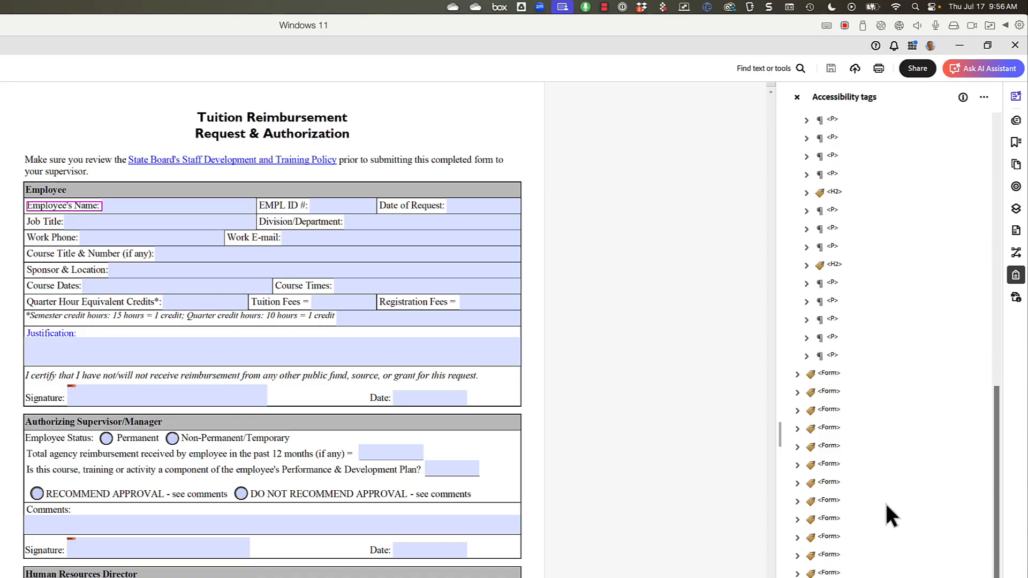
pyautogui.click(808, 375)
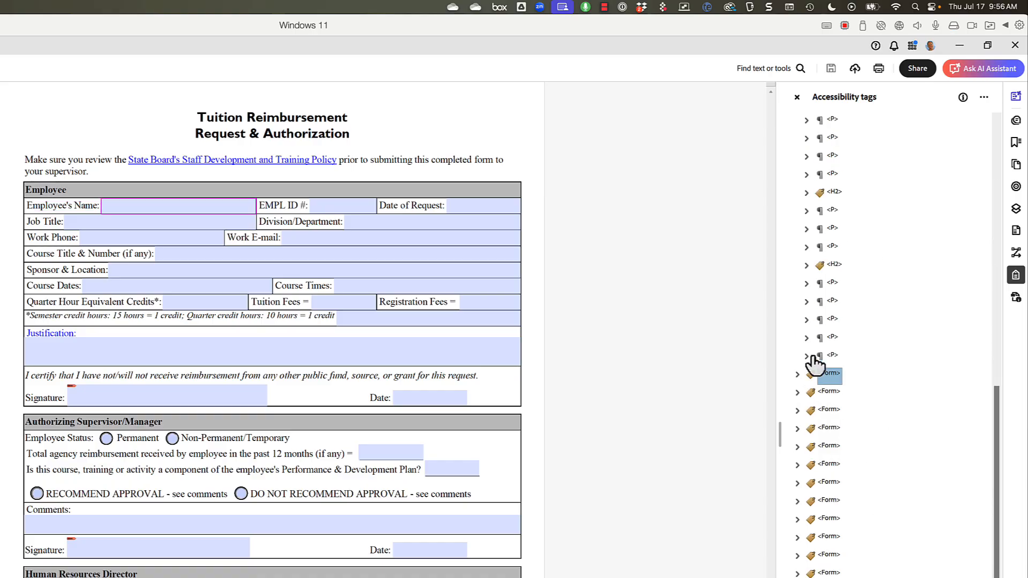
pyautogui.scroll(3, 832, 112)
pyautogui.scroll(7, 829, 106)
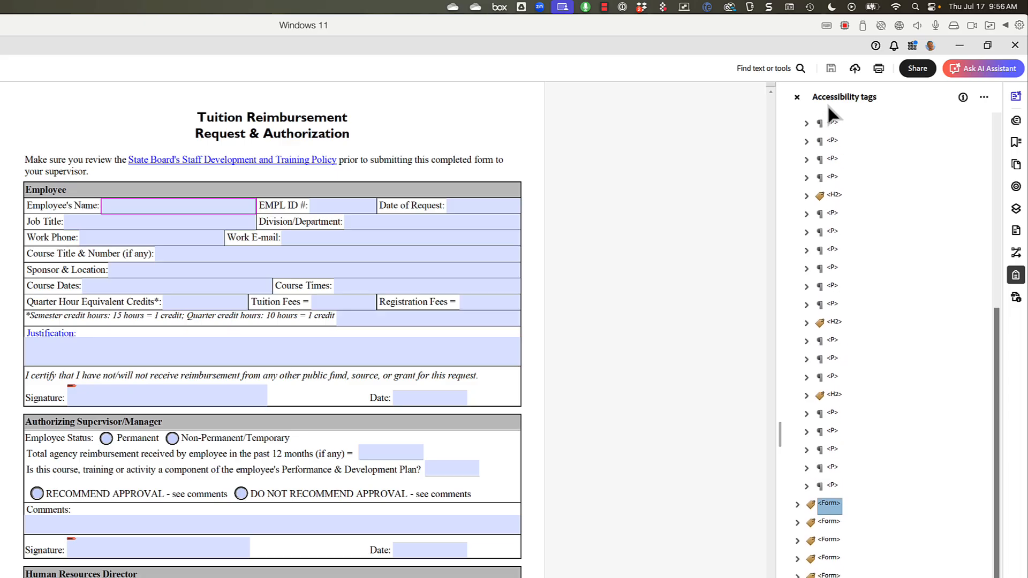
pyautogui.moveTo(829, 105); pyautogui.dragTo(834, 171)
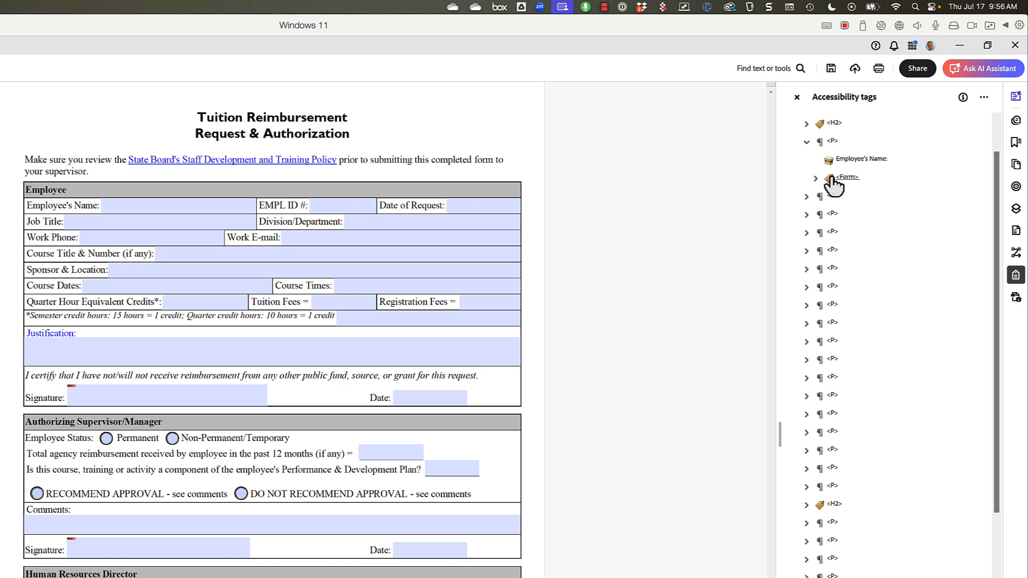
pyautogui.click(820, 144)
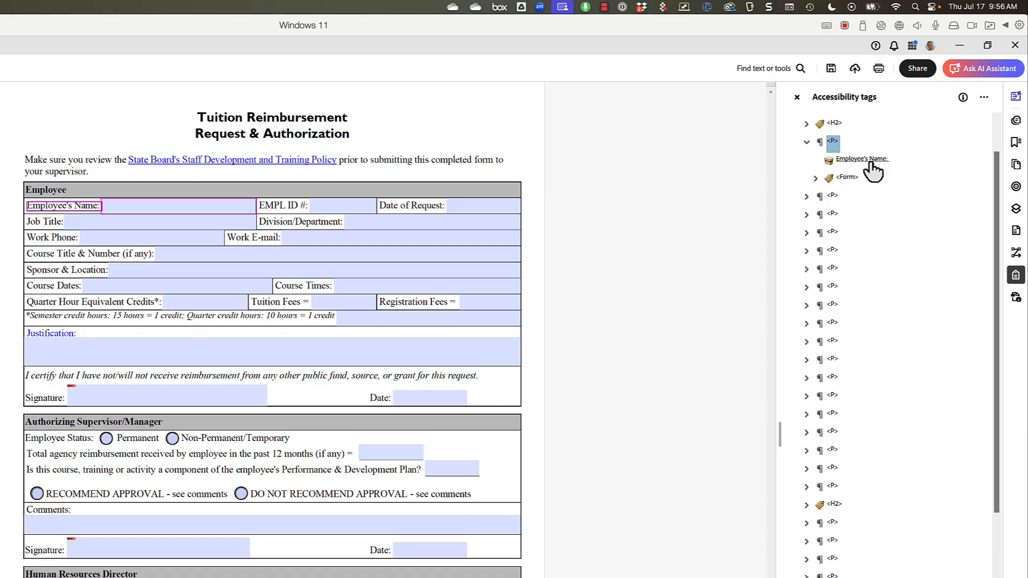
pyautogui.click(830, 178)
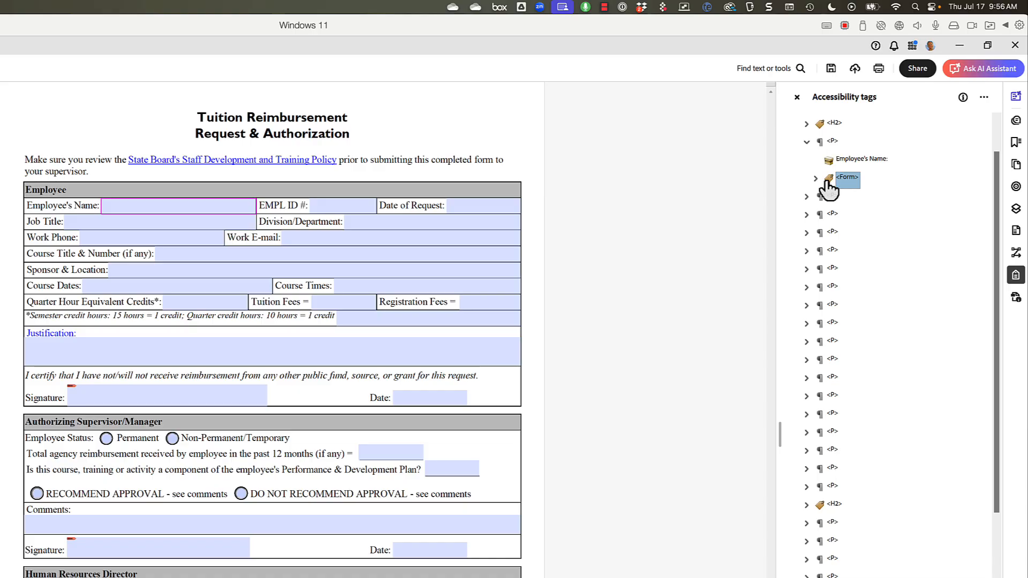
pyautogui.click(807, 141)
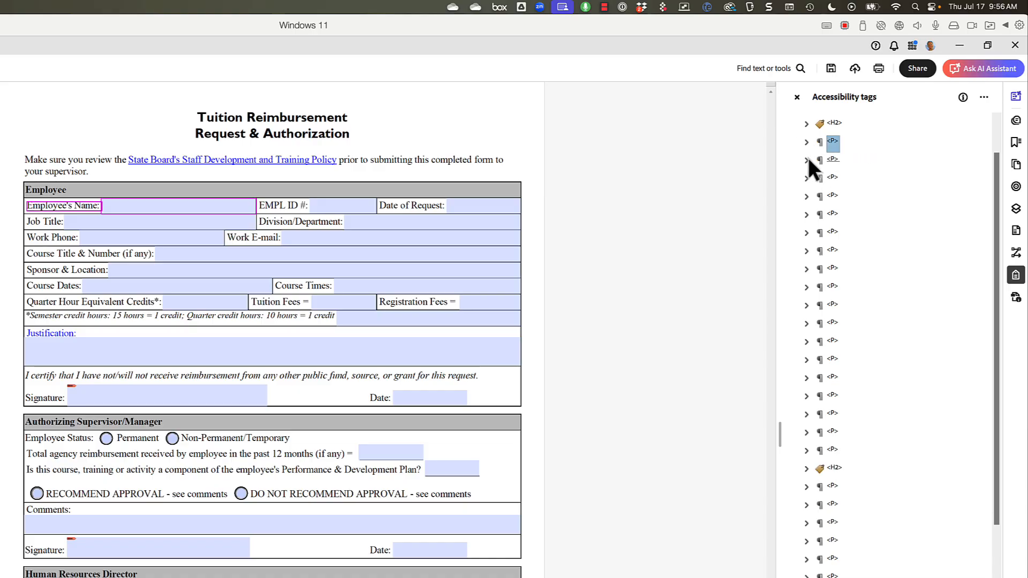
# Expand the EMPL ID # paragraph tag, then locate and cut the Form tag that belongs to the EMPL ID # field
pyautogui.click(807, 159)
pyautogui.click(817, 161)
pyautogui.scroll(-5, 853, 352)
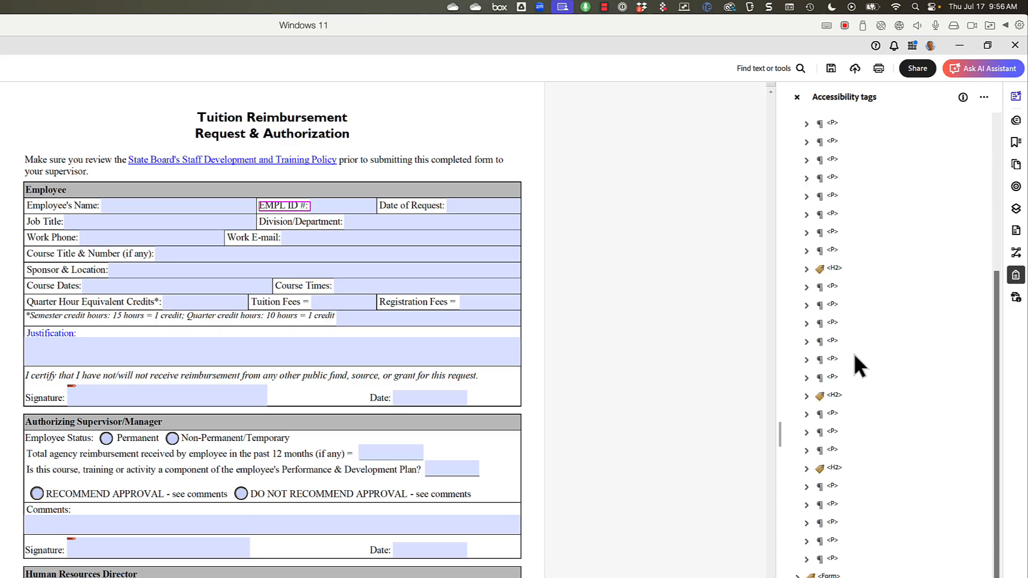
pyautogui.scroll(-3, 853, 352)
pyautogui.click(811, 523)
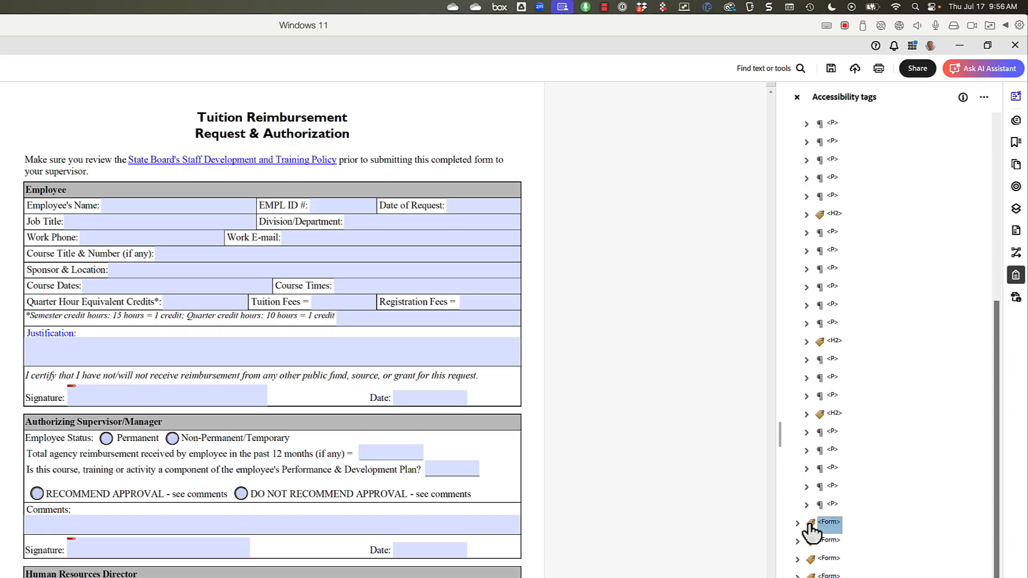
pyautogui.press('Down')
pyautogui.press('Down')
pyautogui.press('Down')
pyautogui.press('Down')
pyautogui.press('Down')
pyautogui.press('Down')
pyautogui.press('Down')
pyautogui.press('Down')
pyautogui.press('Down')
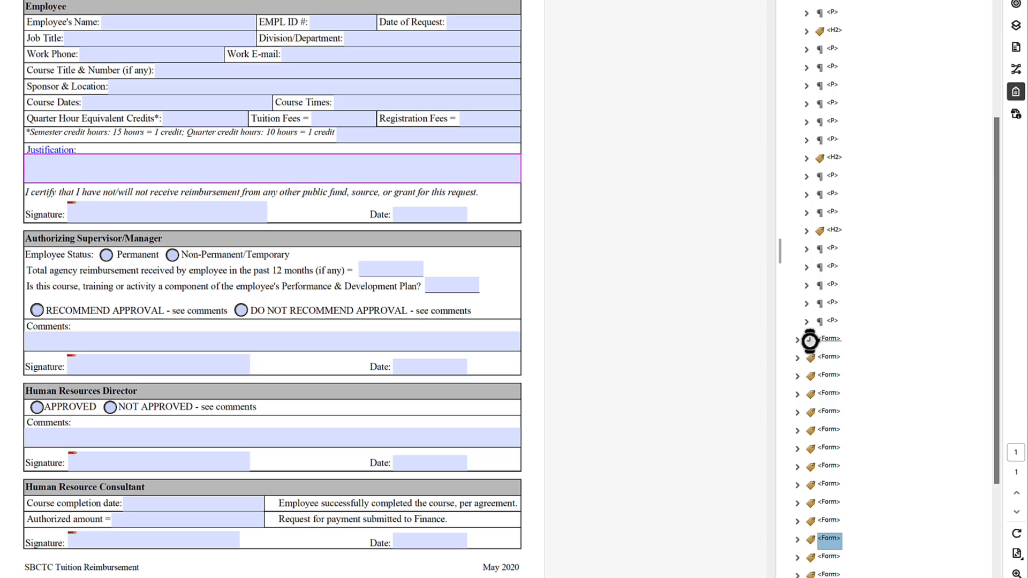
pyautogui.rightClick(812, 524)
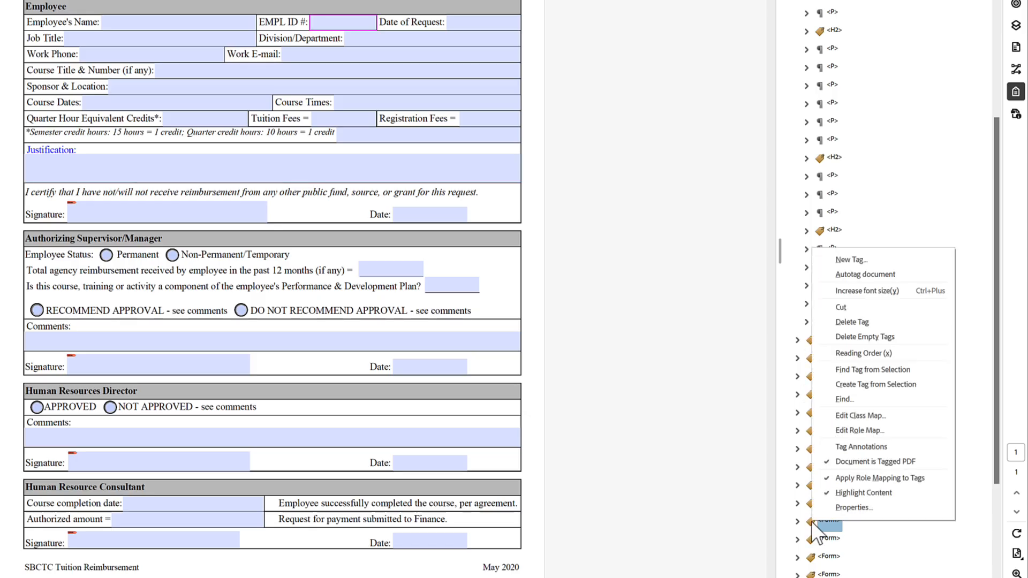
pyautogui.click(867, 308)
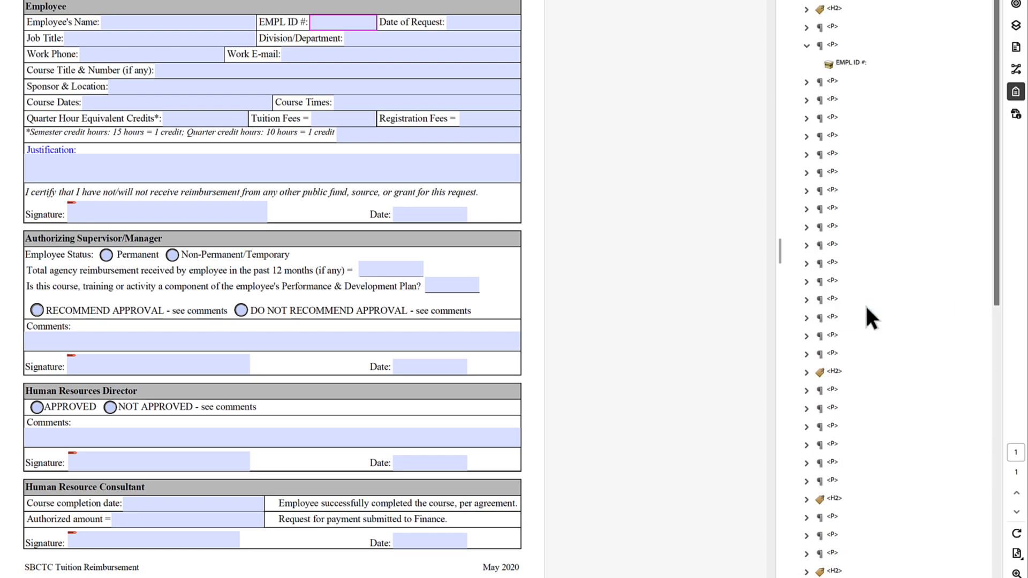
# Paste the cut Form tag as a child of the EMPL ID # paragraph, place it after the label content, and collapse the paragraph
pyautogui.click(821, 47)
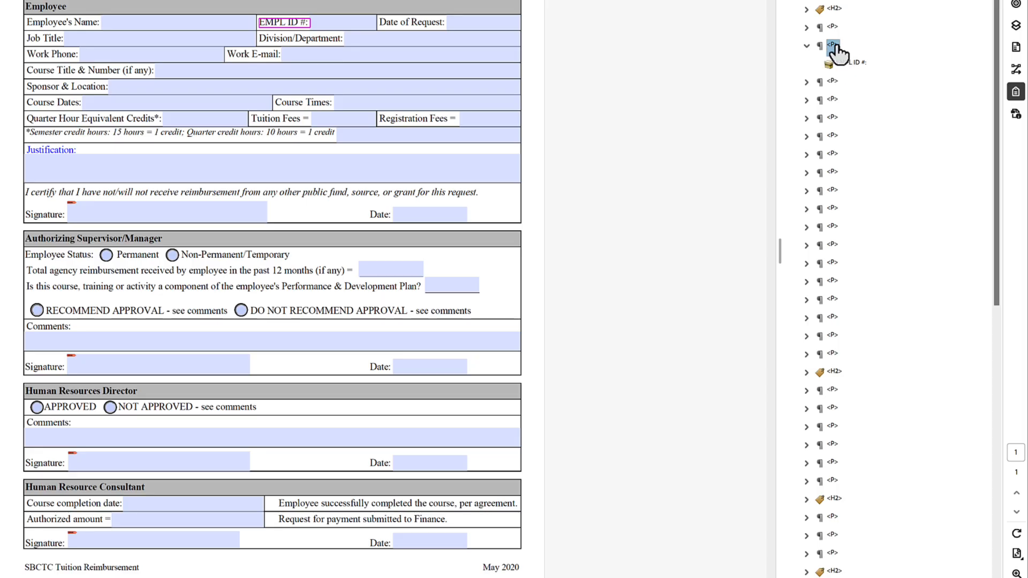
pyautogui.rightClick(833, 47)
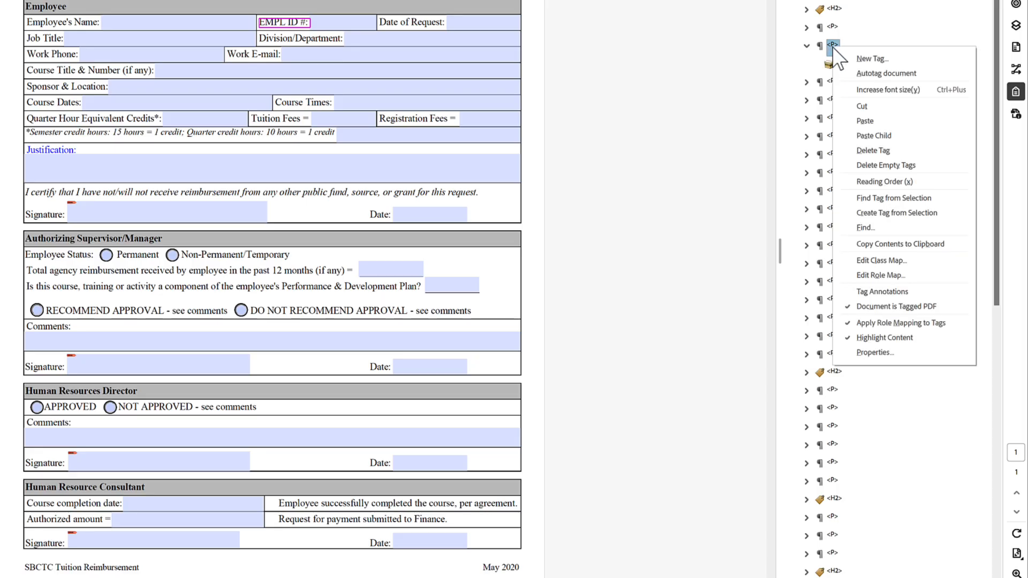
pyautogui.click(878, 134)
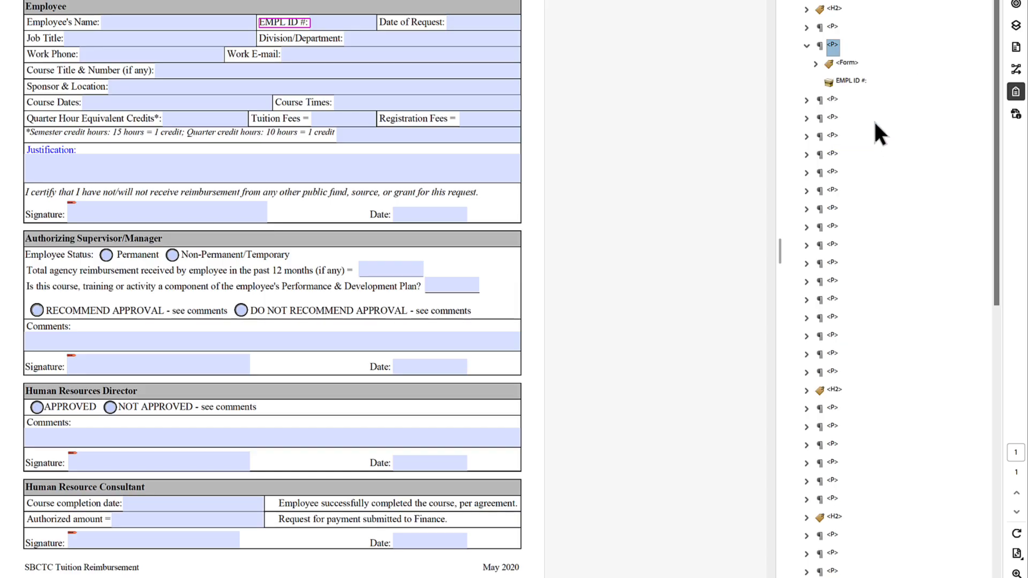
pyautogui.click(830, 66)
pyautogui.click(829, 92)
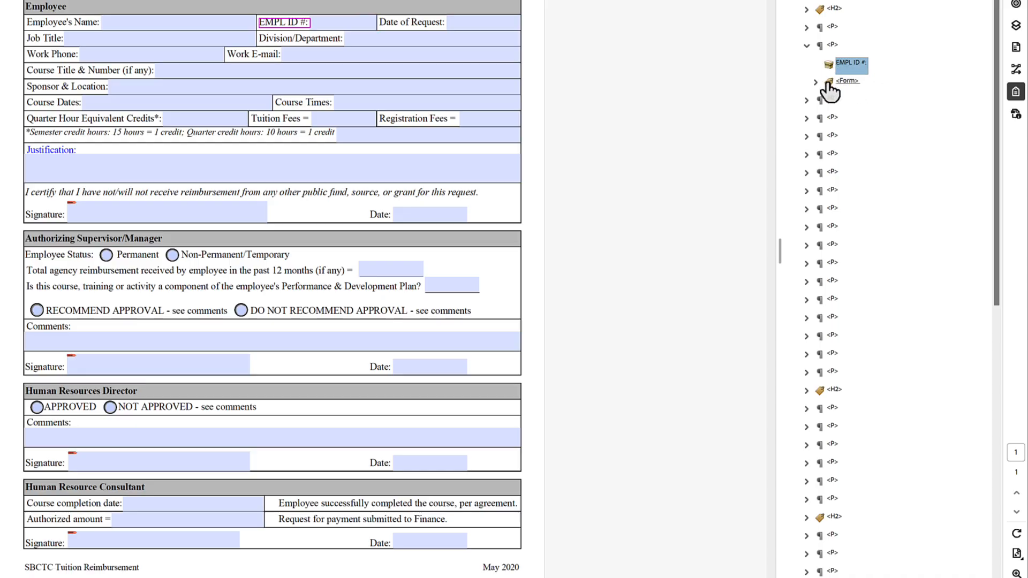
pyautogui.moveTo(831, 92)
pyautogui.mouseDown()
pyautogui.moveTo(840, 71)
pyautogui.moveTo(833, 77)
pyautogui.mouseUp()
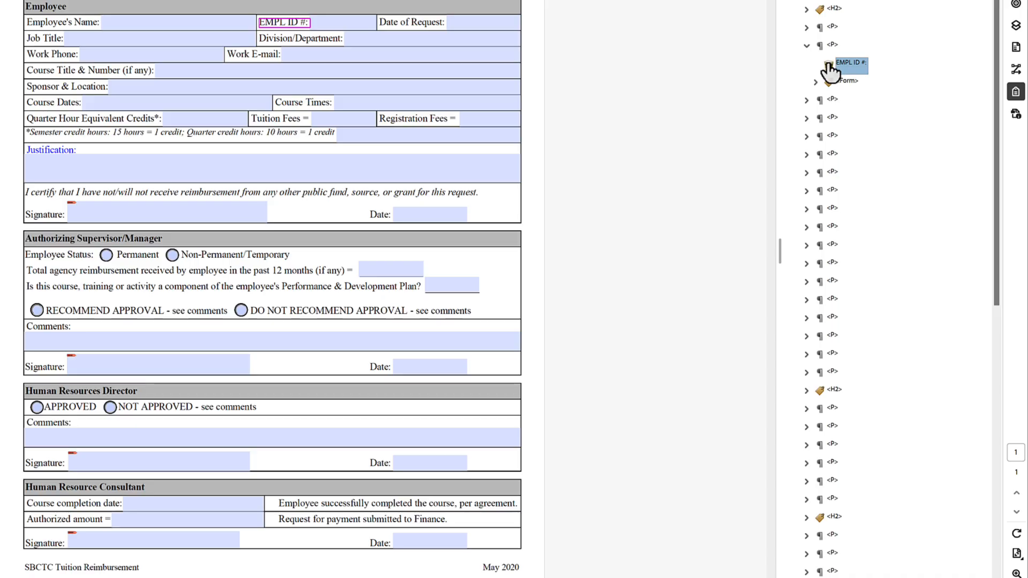
pyautogui.click(832, 88)
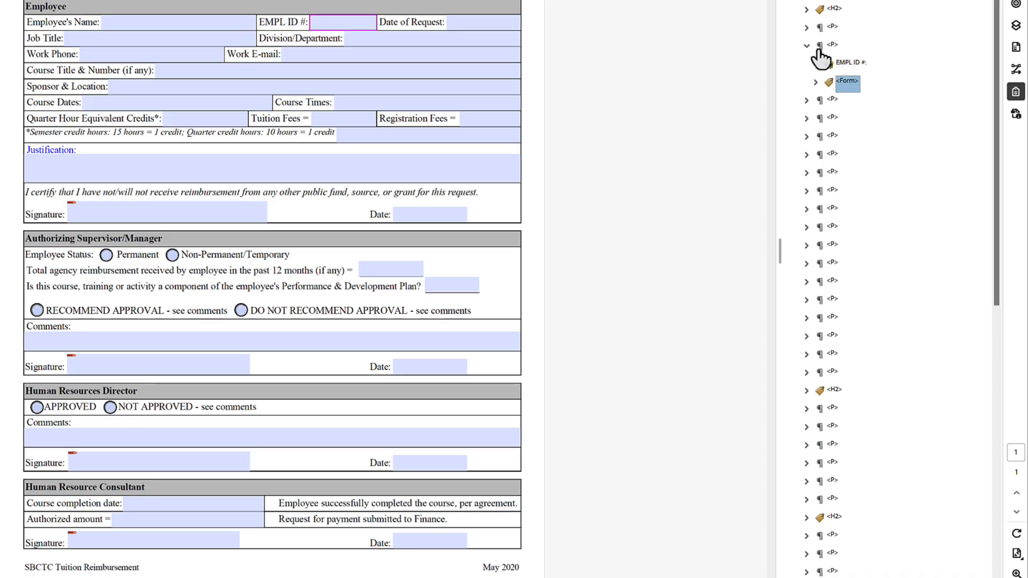
pyautogui.click(807, 45)
# Nest the Form tags for the fields from Date of Request through Division/Department in their matching label paragraphs
pyautogui.click(821, 64)
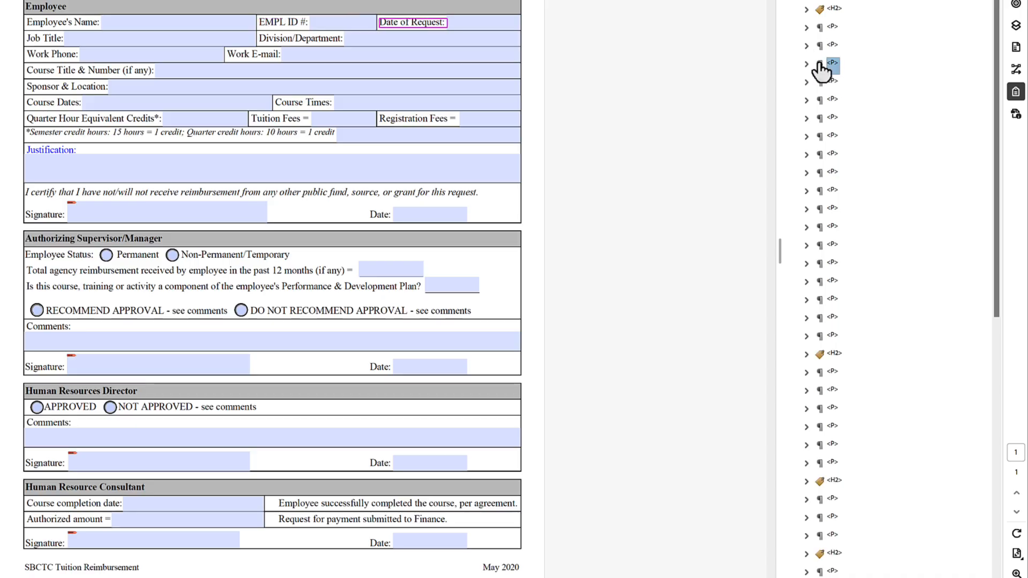
pyautogui.doubleClick(821, 66)
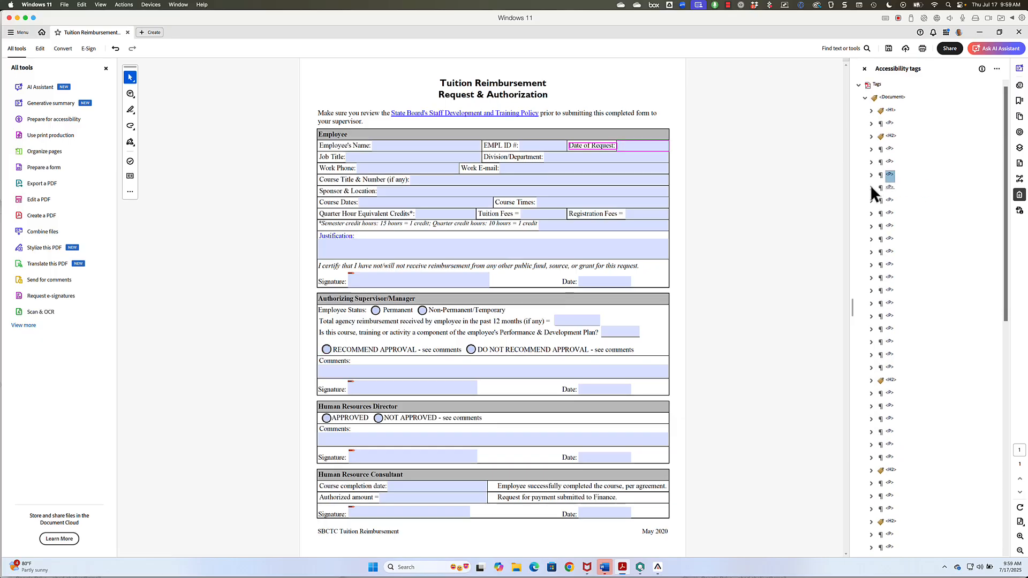
pyautogui.click(889, 201)
pyautogui.scroll(-6, 889, 306)
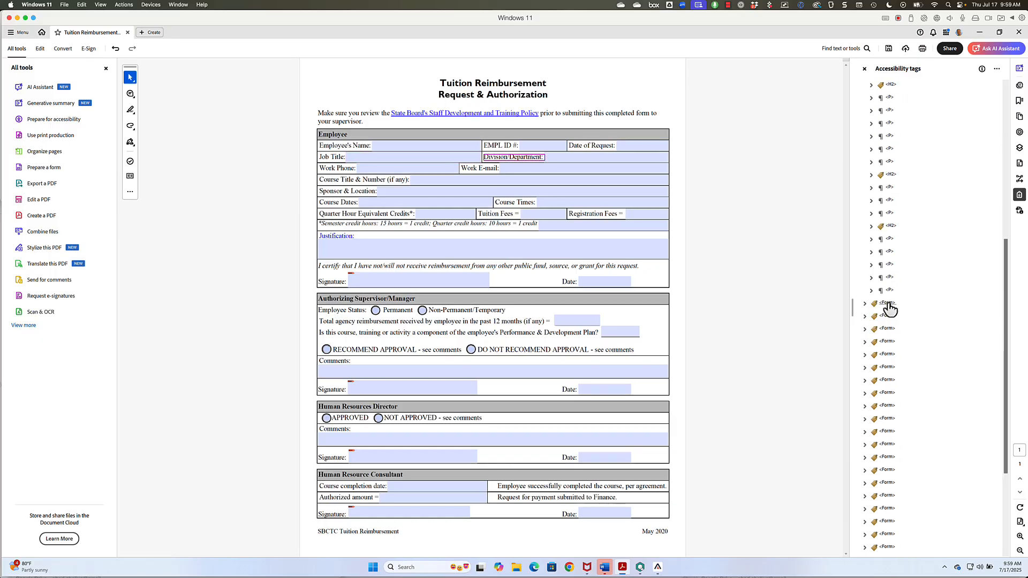
pyautogui.click(889, 303)
pyautogui.scroll(6, 889, 305)
pyautogui.click(891, 202)
pyautogui.scroll(-10, 889, 203)
pyautogui.click(887, 178)
pyautogui.scroll(5, 888, 214)
pyautogui.click(888, 382)
pyautogui.click(888, 549)
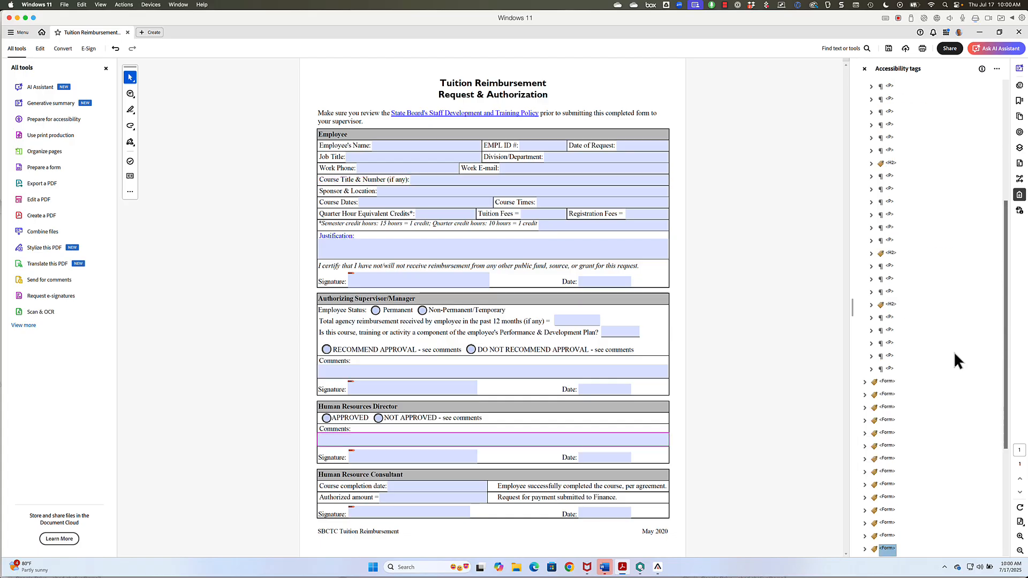
# Continue nesting the Employee section's Form tags in their matching paragraph tags, up to the Registration Fees field
pyautogui.rightClick(891, 250)
pyautogui.click(888, 294)
pyautogui.scroll(10, 891, 268)
pyautogui.rightClick(892, 525)
pyautogui.click(933, 373)
pyautogui.click(891, 149)
pyautogui.scroll(-10, 889, 321)
pyautogui.click(888, 324)
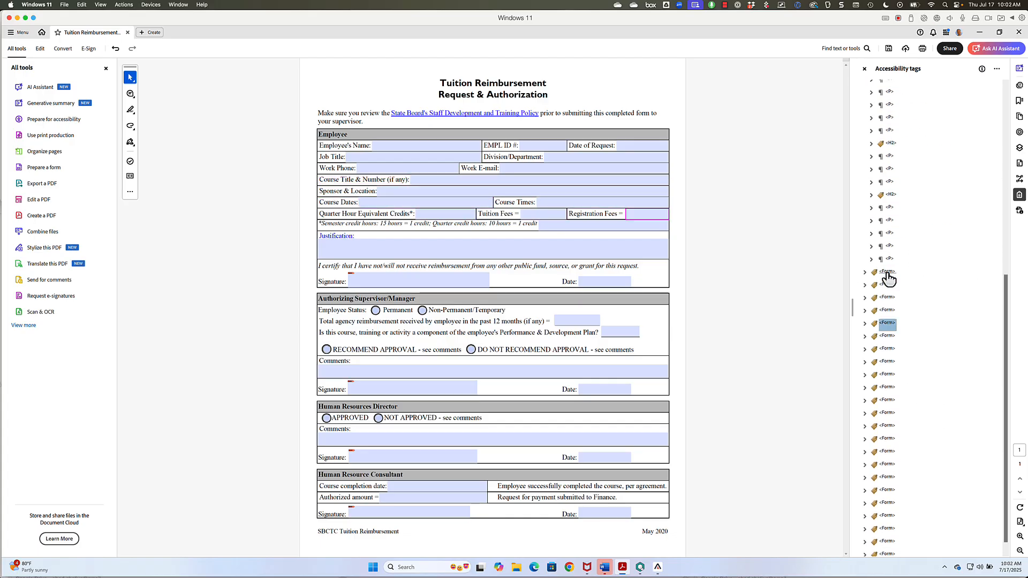
# Nest the Employee section's signature and date Form tags in the Signature: Date: paragraph, after the shared label content
pyautogui.scroll(5, 889, 276)
pyautogui.click(890, 118)
pyautogui.scroll(-5, 890, 322)
pyautogui.click(888, 401)
pyautogui.scroll(5, 890, 322)
pyautogui.click(889, 94)
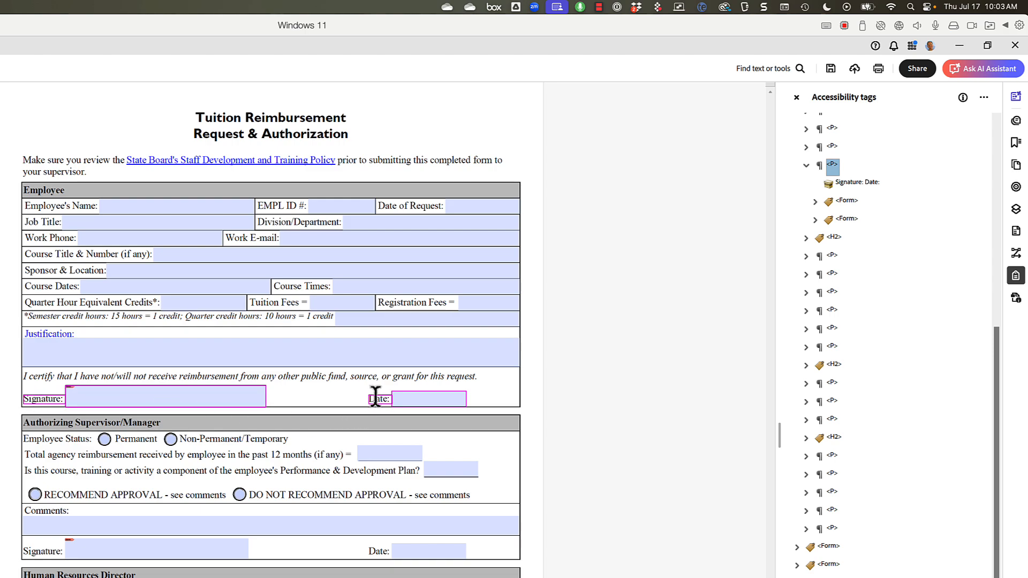
# Separate the Employee section's Signature: label from the combined Signature: Date: content by creating a tag from the selected label text
pyautogui.click(829, 185)
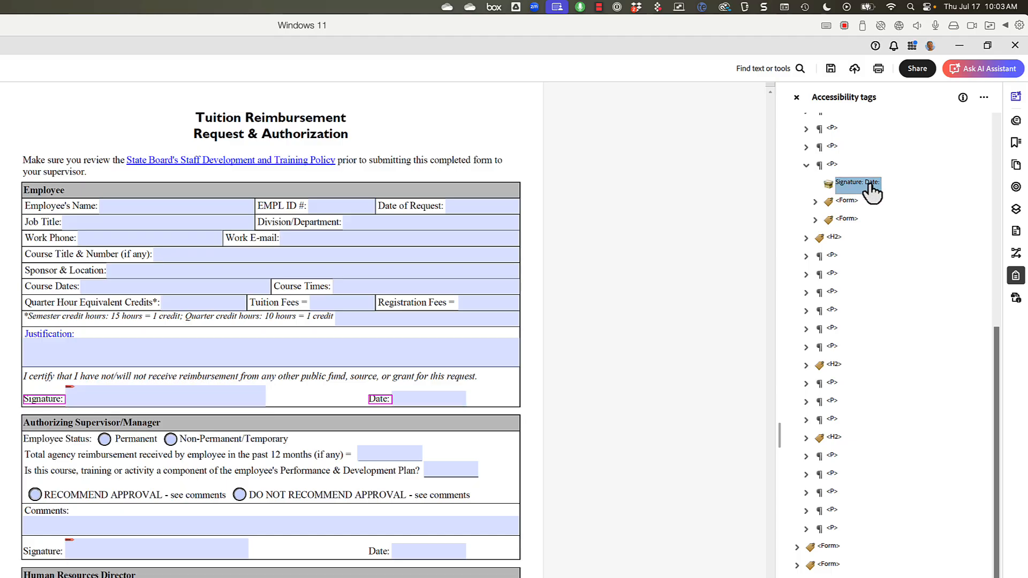
pyautogui.click(845, 200)
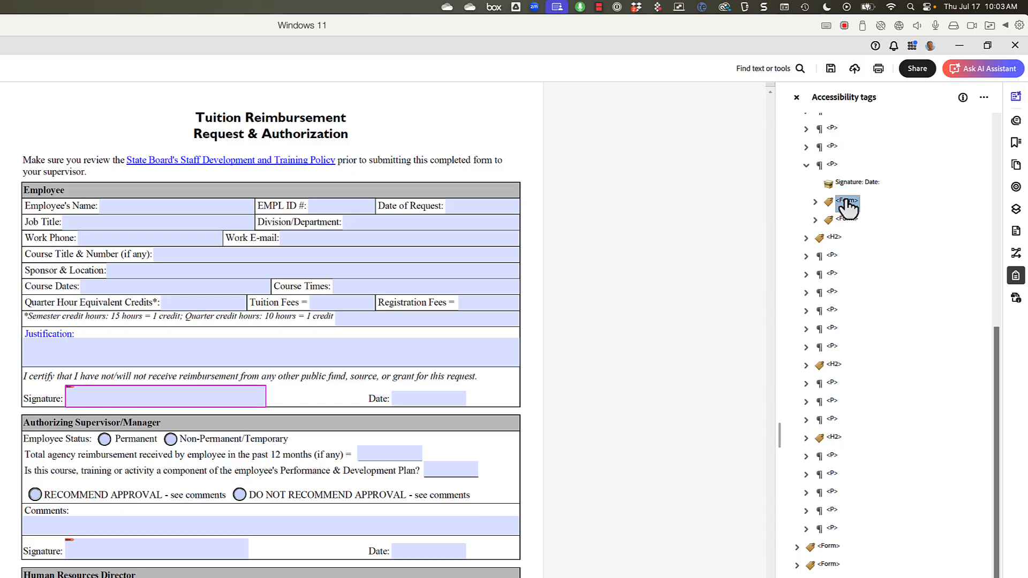
pyautogui.click(845, 217)
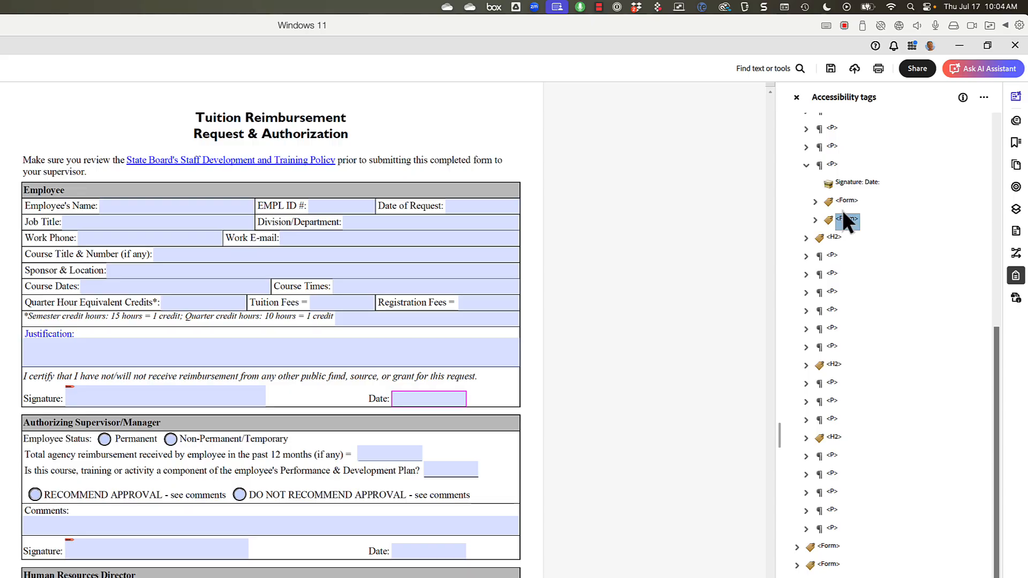
pyautogui.click(825, 164)
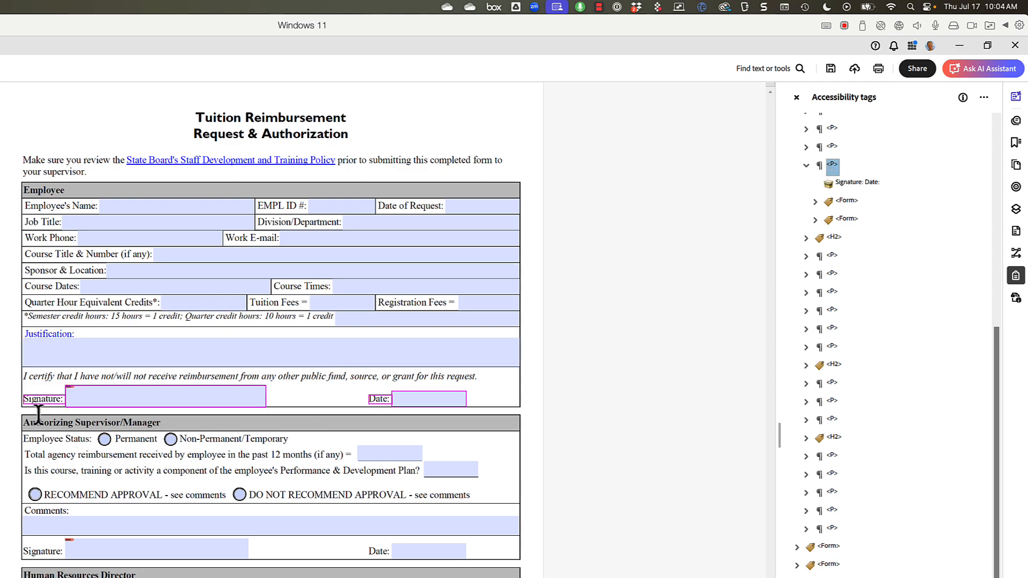
pyautogui.moveTo(24, 399); pyautogui.dragTo(64, 400)
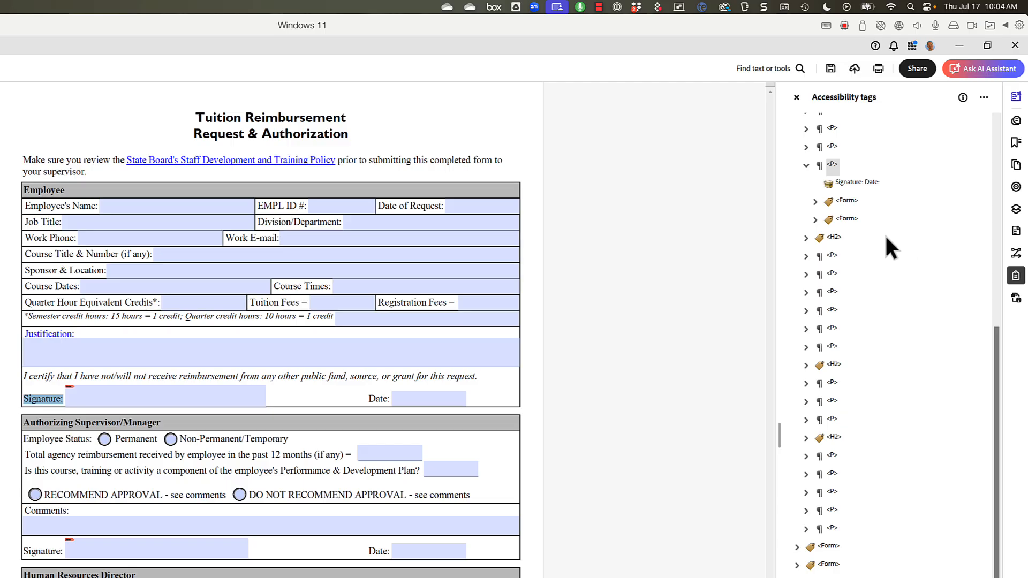
pyautogui.click(984, 97)
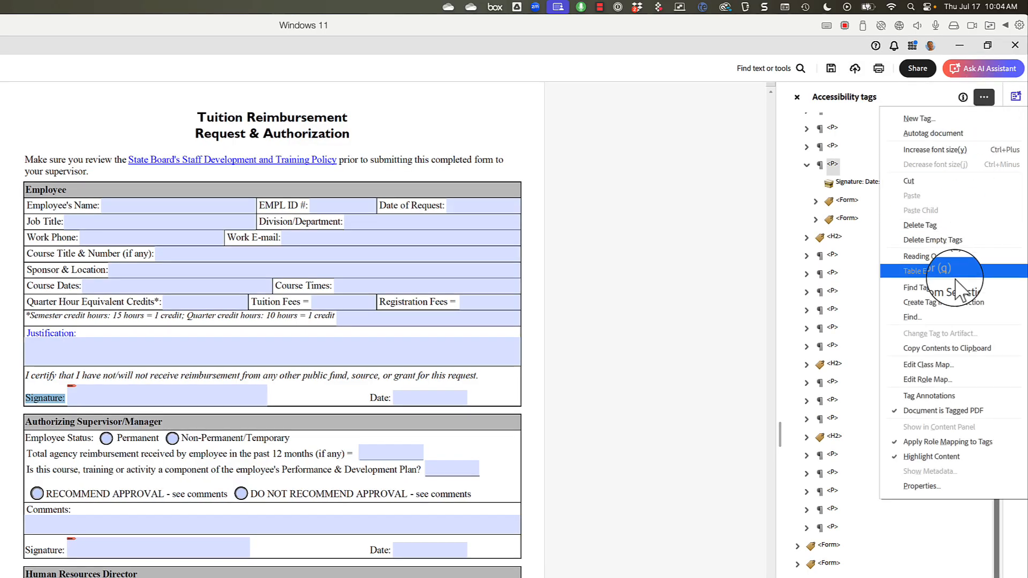
pyautogui.click(951, 302)
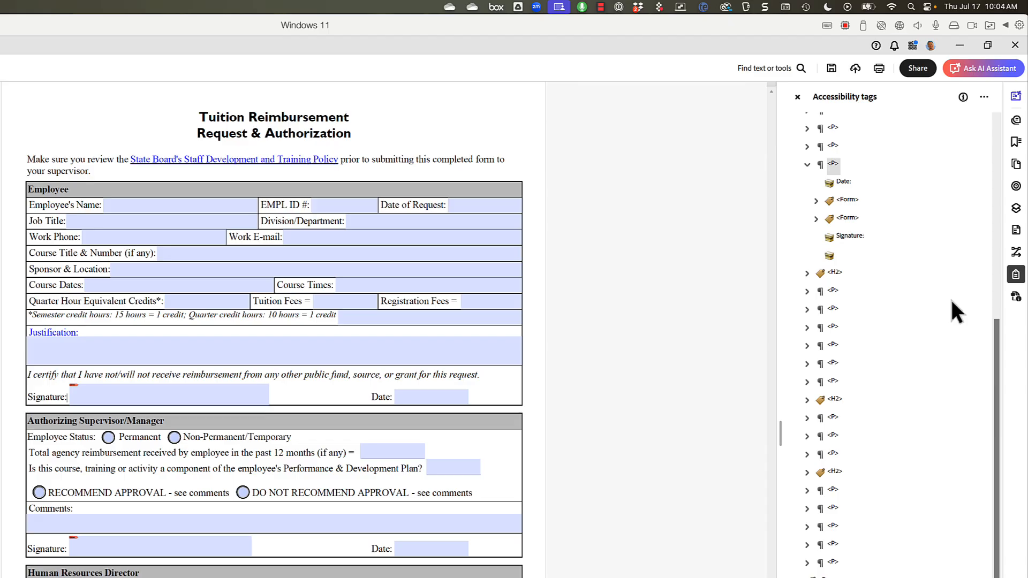
# Reorder the paragraph's contents as Signature: label, blank content item, signature Form tag, Date: label, and date Form tag
pyautogui.click(833, 238)
pyautogui.moveTo(830, 265); pyautogui.dragTo(832, 167)
pyautogui.moveTo(832, 240); pyautogui.dragTo(833, 214)
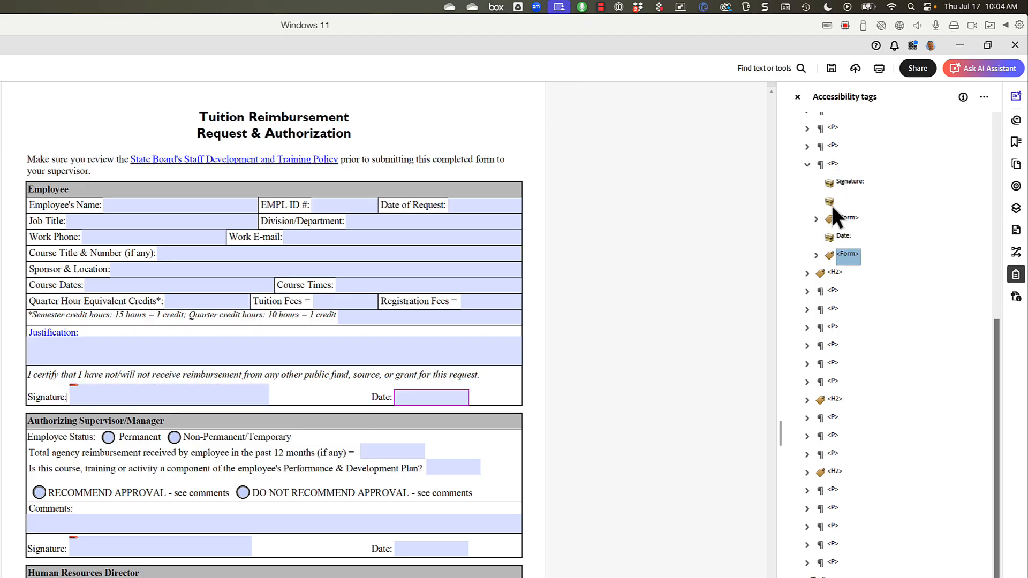
# Review the order of labels and Form tags in the Employee section's Signature: and Date: paragraph, and collapse it
pyautogui.click(833, 237)
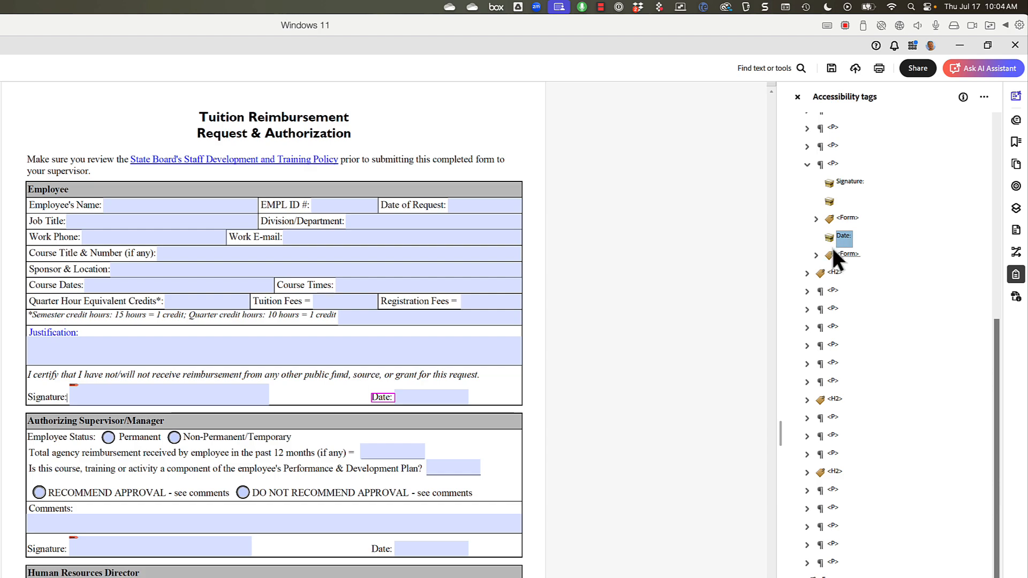
pyautogui.click(833, 255)
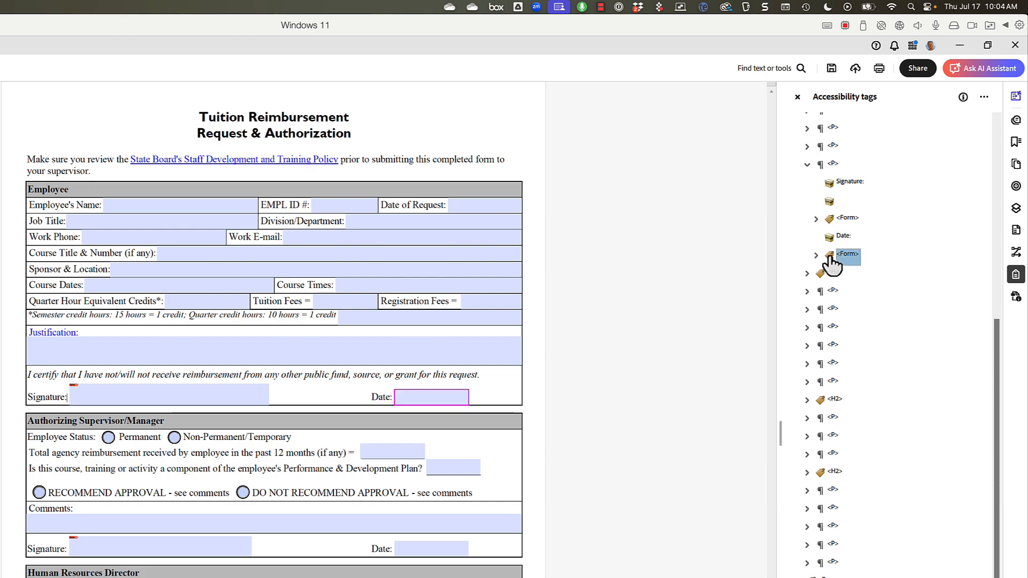
pyautogui.click(831, 193)
pyautogui.click(831, 199)
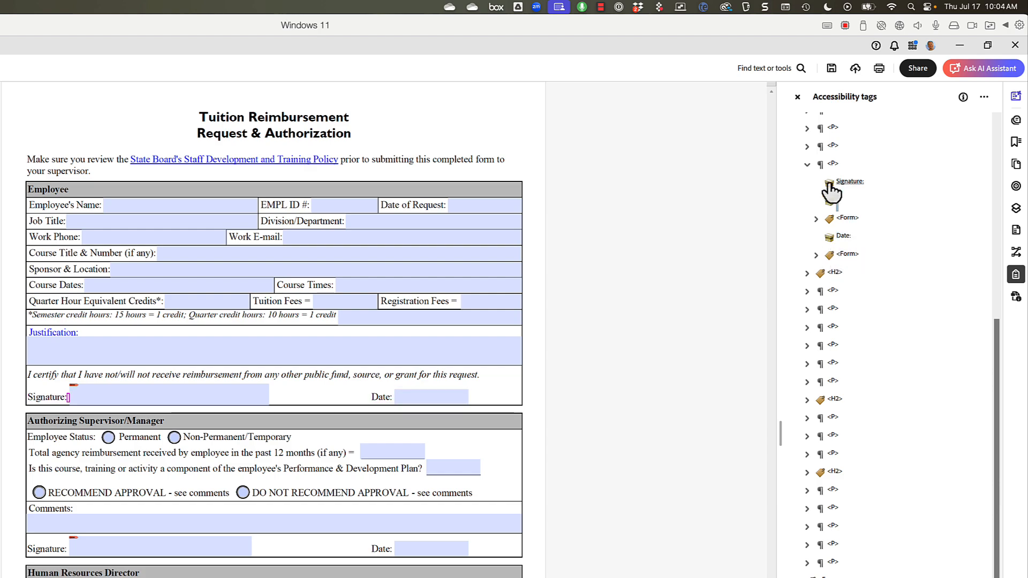
pyautogui.press('Down')
pyautogui.press('Down')
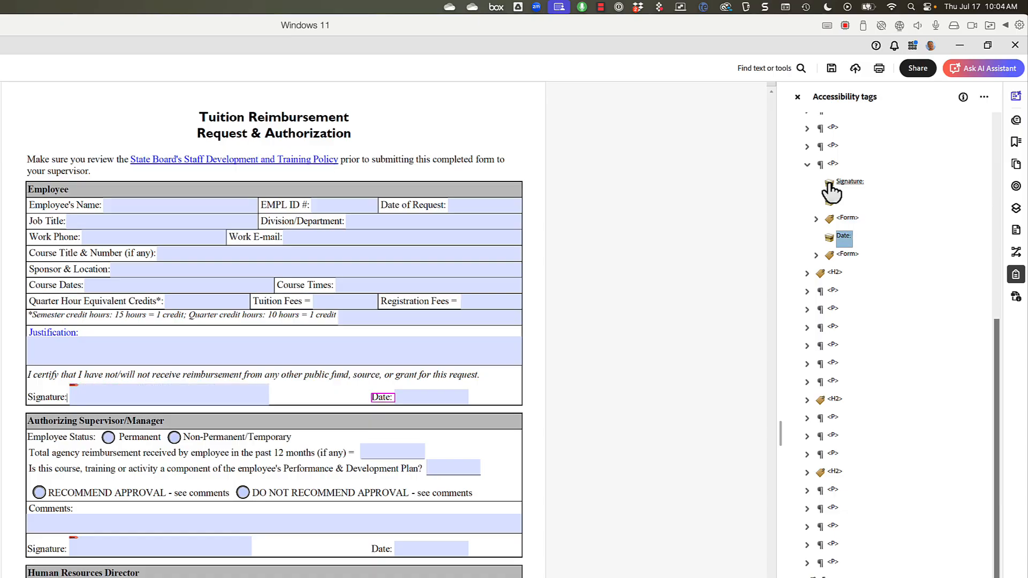
pyautogui.press('Down')
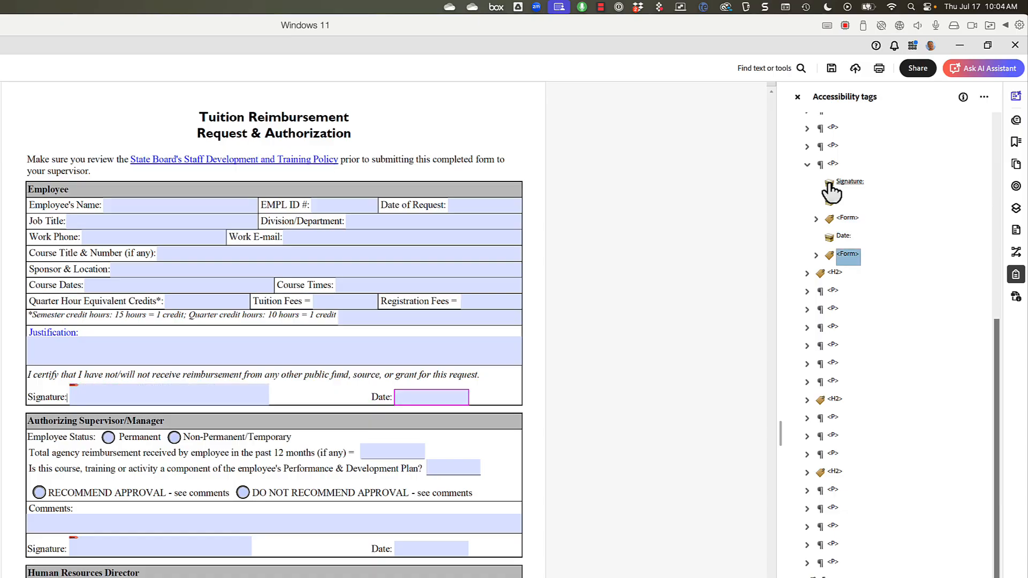
pyautogui.press('Left')
pyautogui.press('Left')
# Separate the Employee Status: label from its shared content in the Authorizing Supervisor/Manager section by creating a tag from the selected text
pyautogui.press('Down')
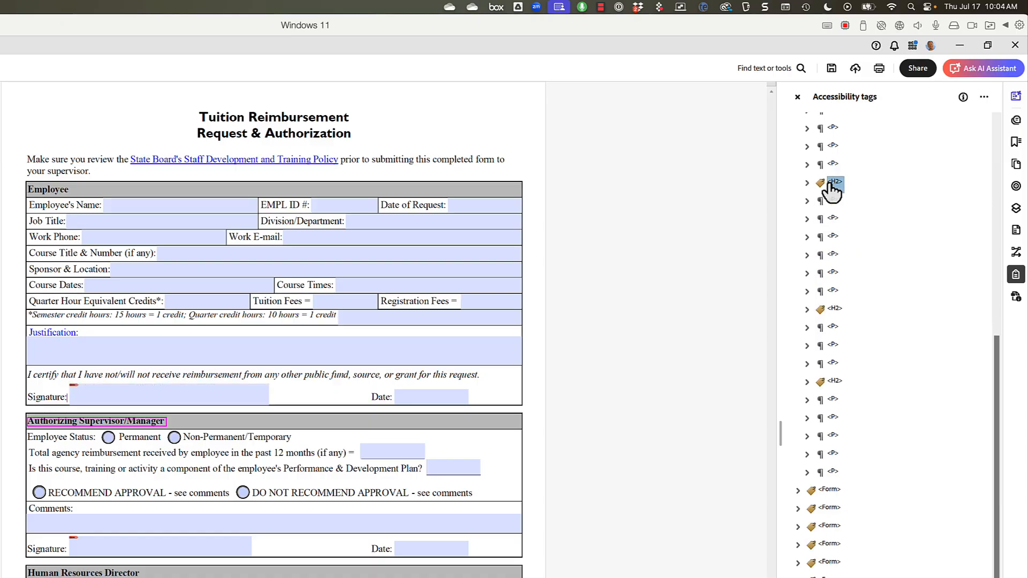
pyautogui.press('Down')
pyautogui.press('Right')
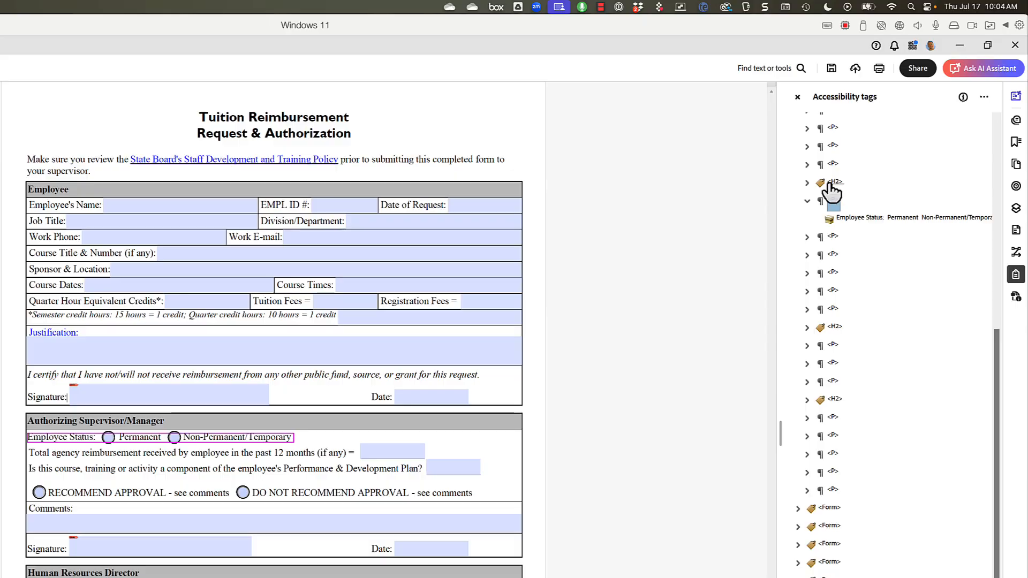
pyautogui.press('Right')
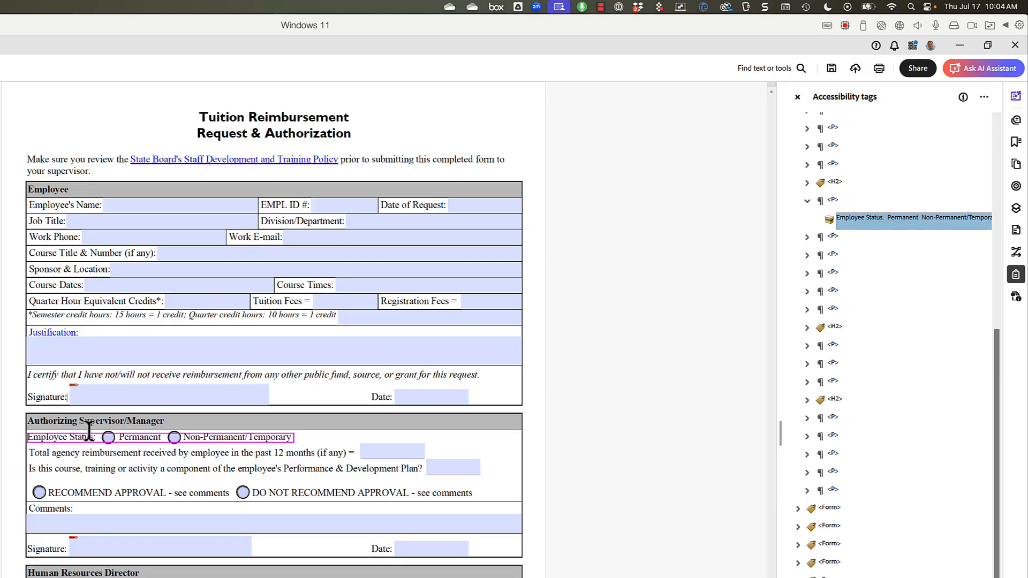
pyautogui.moveTo(95, 436); pyautogui.dragTo(28, 437)
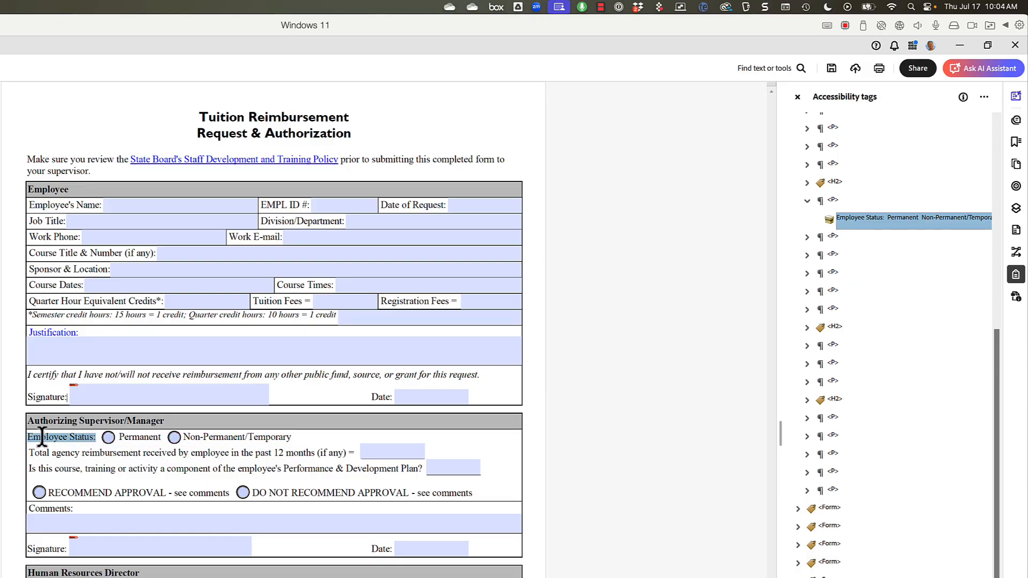
pyautogui.click(984, 97)
pyautogui.click(942, 302)
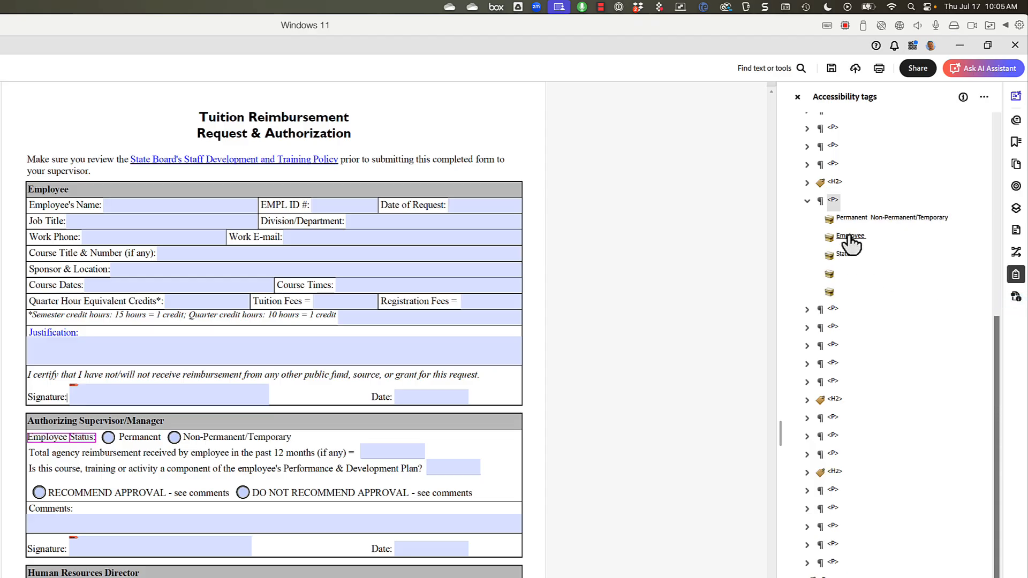
# Separate the Permanent label from the Non-Permanent/Temporary content by creating a tag from the selected label text
pyautogui.moveTo(120, 437); pyautogui.dragTo(161, 437)
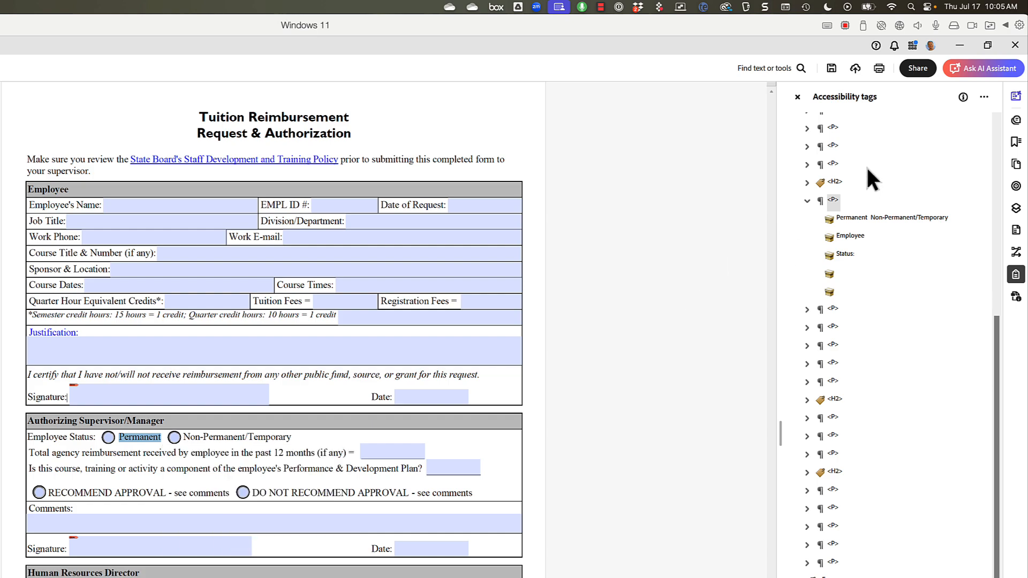
pyautogui.click(985, 97)
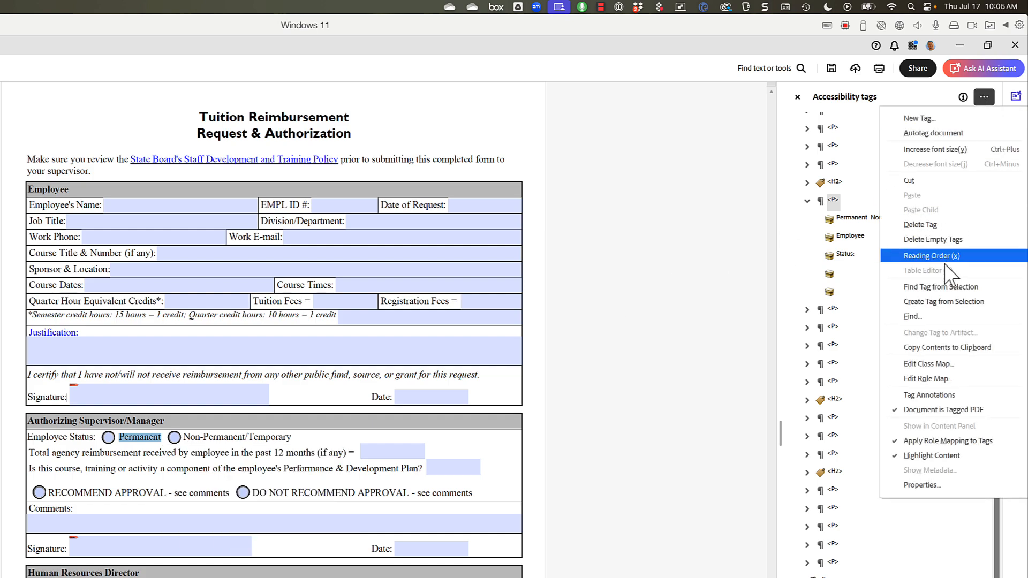
pyautogui.click(943, 301)
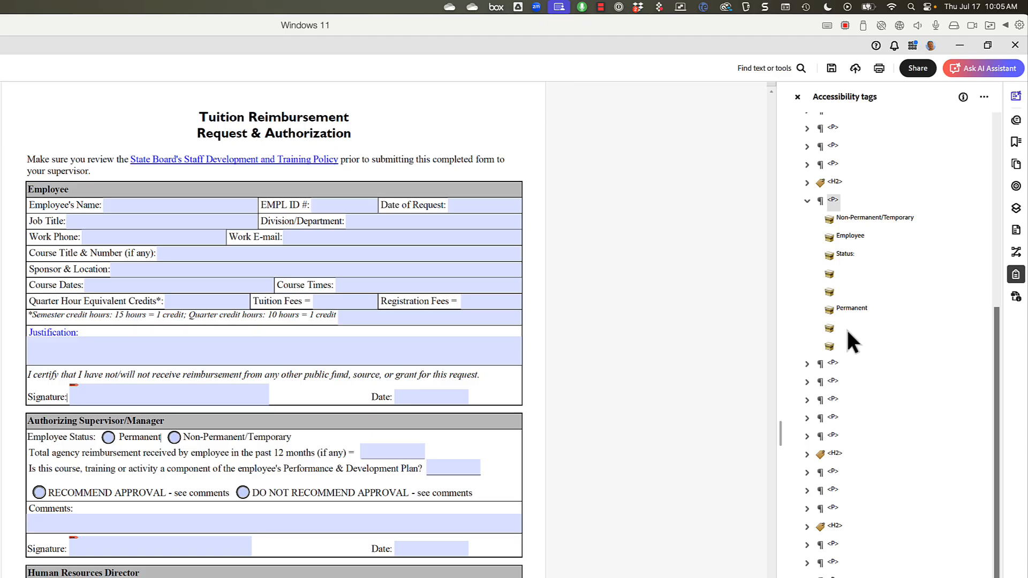
# Reorder the Employee Status paragraph as Employee, Status:, two blank items, Permanent, two blank items, and Non-Permanent/Temporary
pyautogui.click(846, 237)
pyautogui.keyDown('shift'); pyautogui.click(833, 255); pyautogui.keyUp('shift')
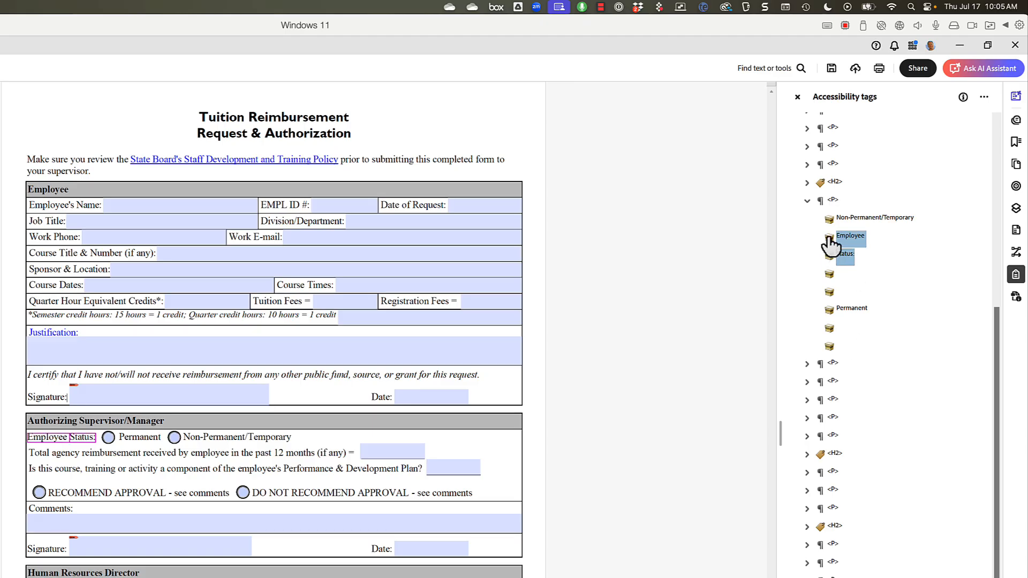
pyautogui.moveTo(828, 203); pyautogui.dragTo(828, 203)
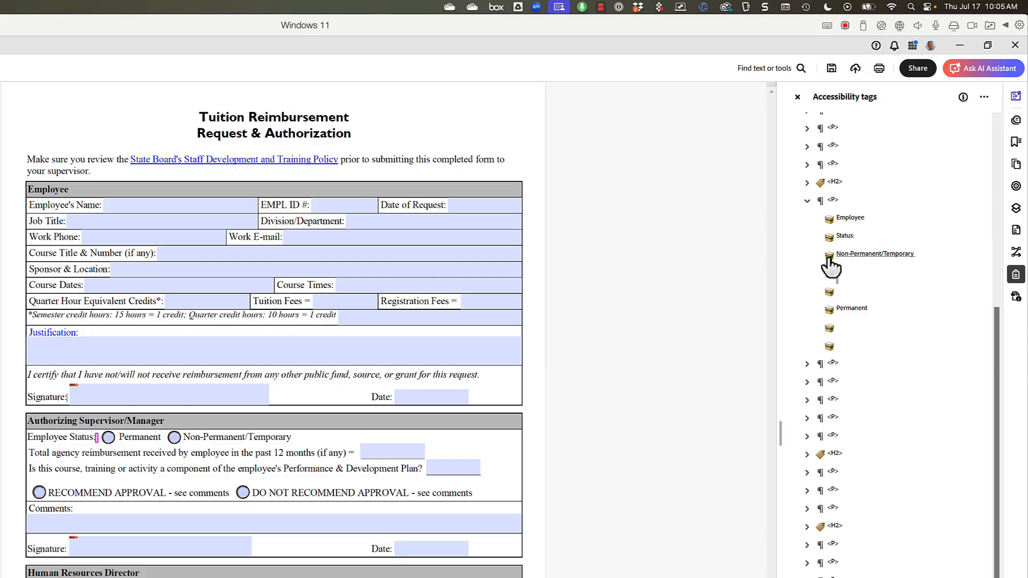
pyautogui.moveTo(829, 254); pyautogui.dragTo(828, 246)
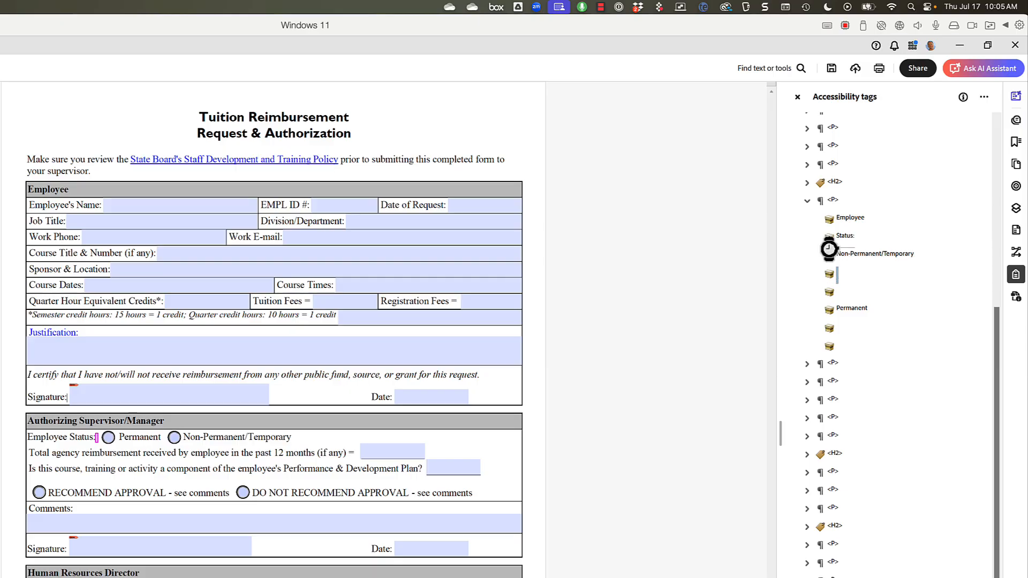
pyautogui.click(829, 310)
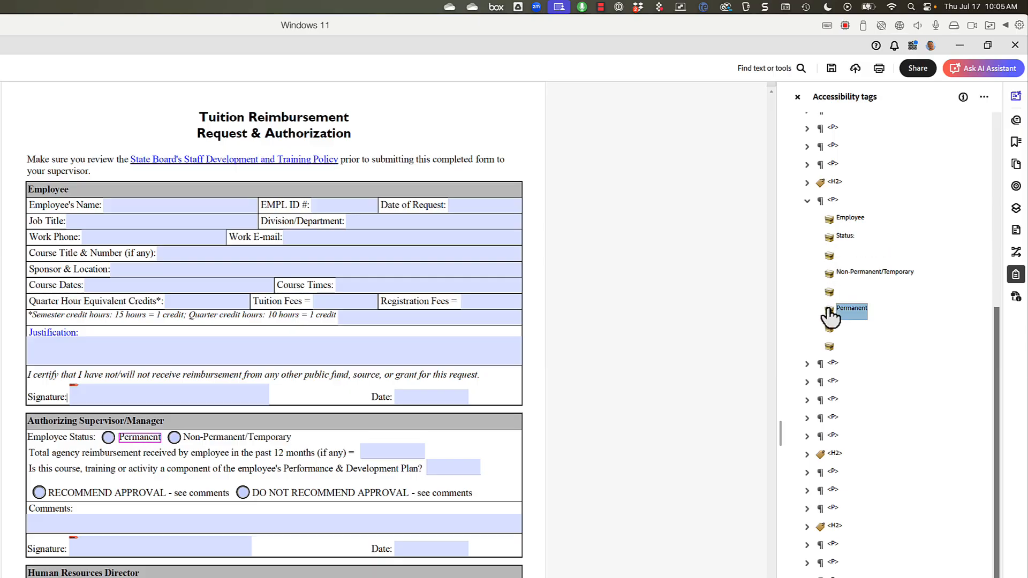
pyautogui.moveTo(830, 314); pyautogui.dragTo(826, 259)
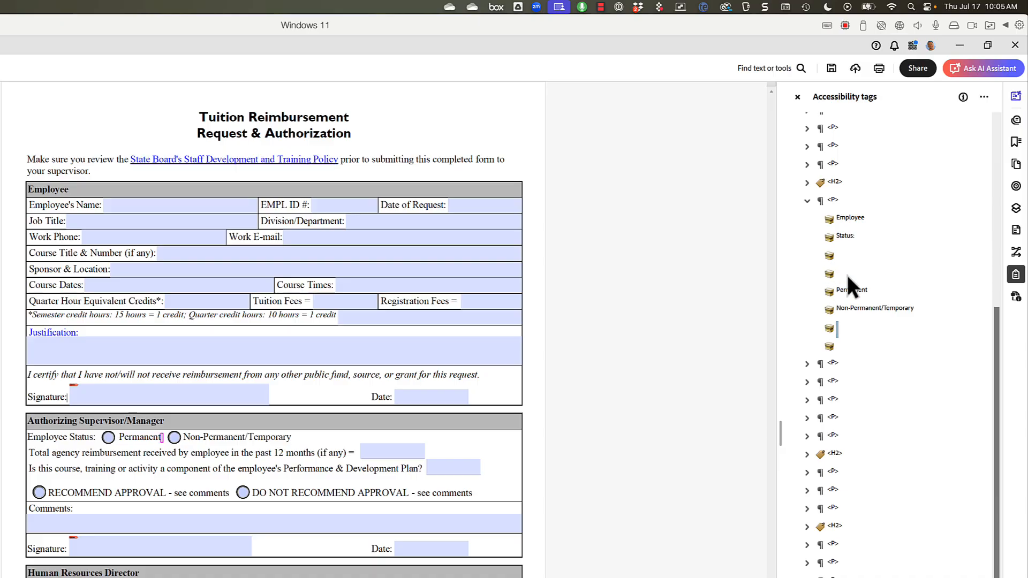
pyautogui.click(829, 311)
pyautogui.click(829, 329)
pyautogui.moveTo(826, 303)
pyautogui.mouseDown()
pyautogui.moveTo(832, 346)
pyautogui.moveTo(830, 316)
pyautogui.mouseUp()
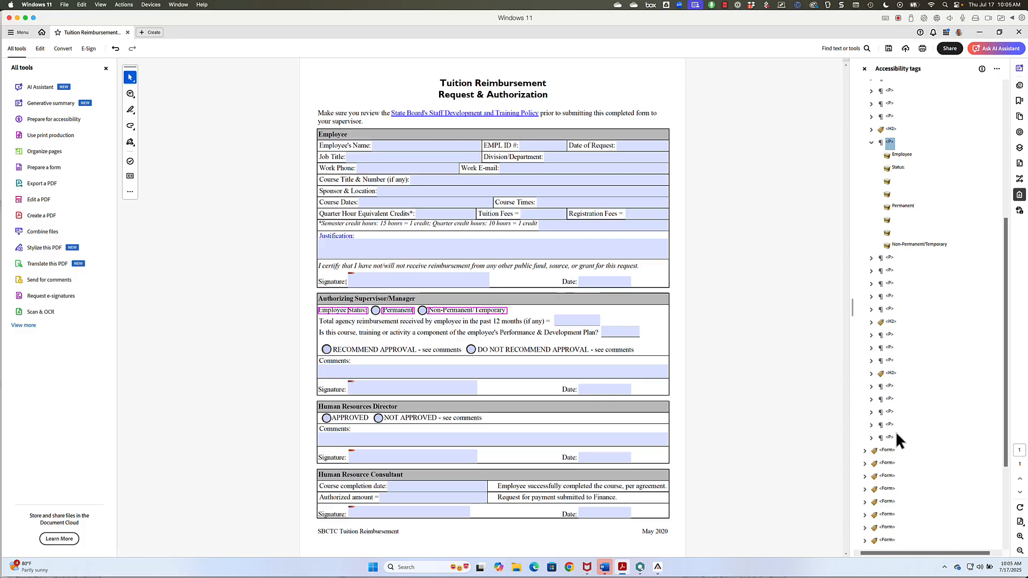
# Locate the Permanent radio button's Form tag among the remaining Form tags and nest it directly after the Permanent label
pyautogui.click(890, 451)
pyautogui.press('Down')
pyautogui.press('Down')
pyautogui.press('Down')
pyautogui.press('Down')
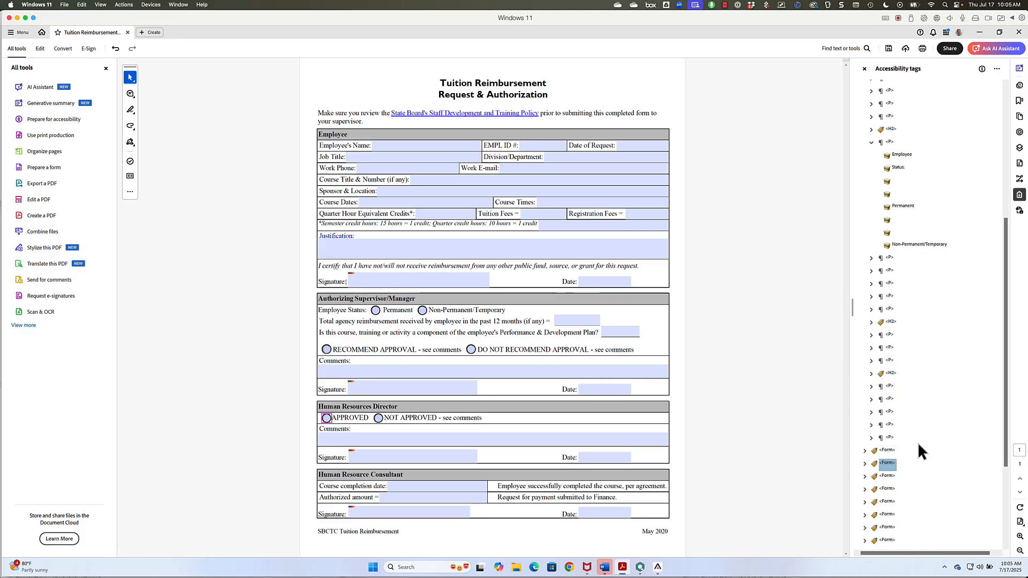
pyautogui.press('Down')
pyautogui.press('Down')
pyautogui.press('Down')
pyautogui.press('Down')
pyautogui.press('Down')
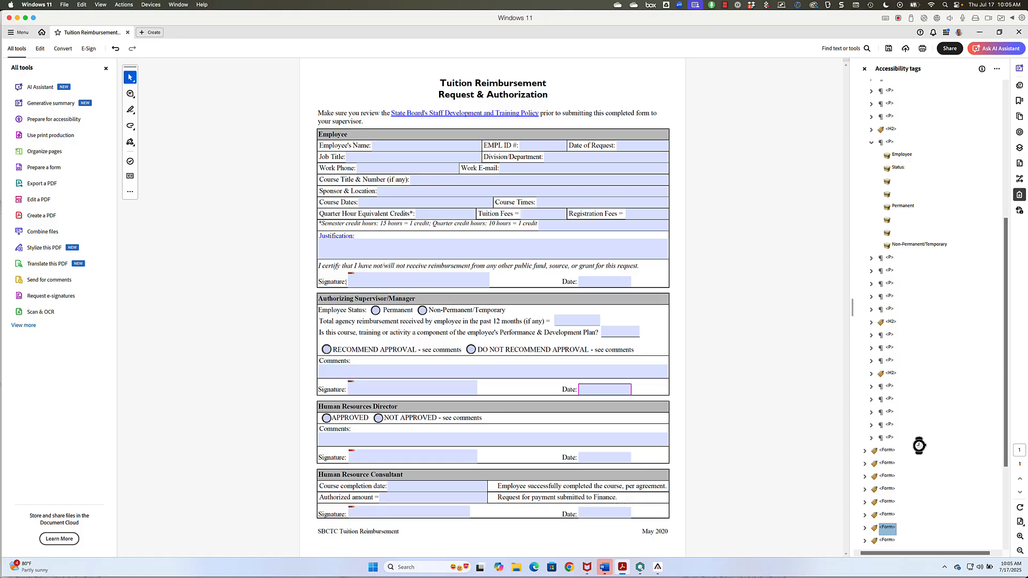
pyautogui.press('Down')
pyautogui.press('Down')
pyautogui.press('Down')
pyautogui.press('Down')
pyautogui.press('Down')
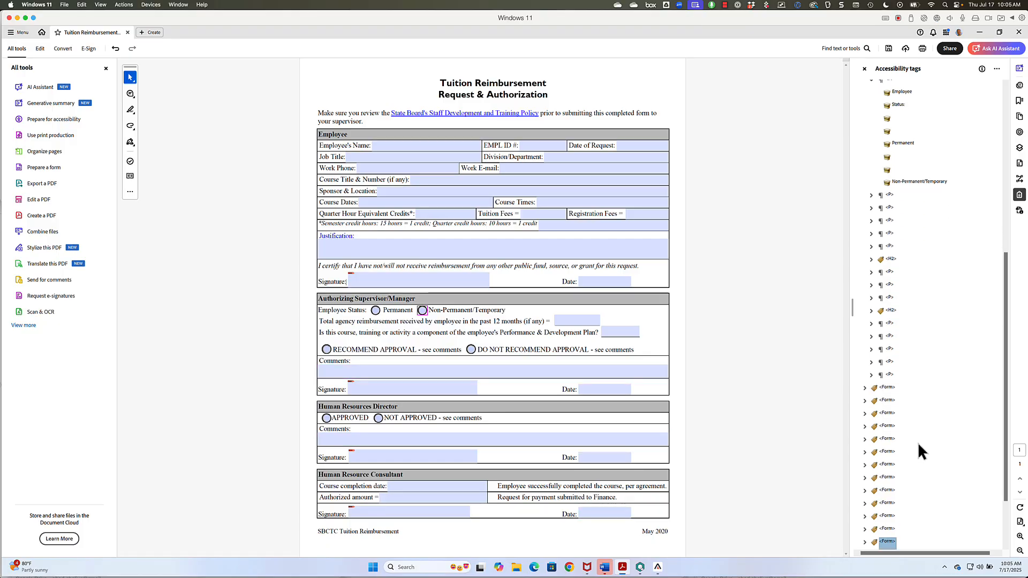
pyautogui.press('Down')
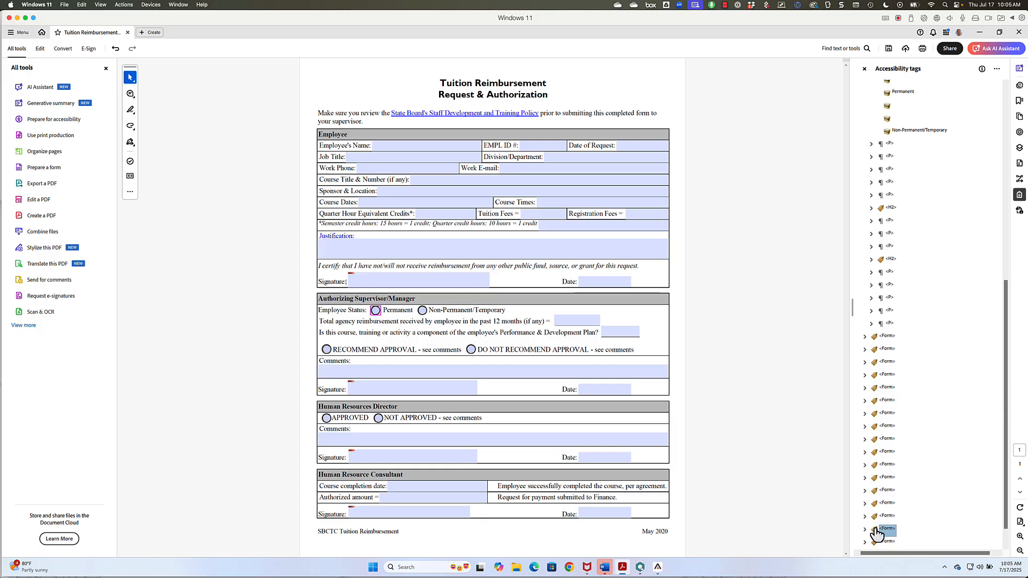
pyautogui.moveTo(882, 98); pyautogui.dragTo(881, 97)
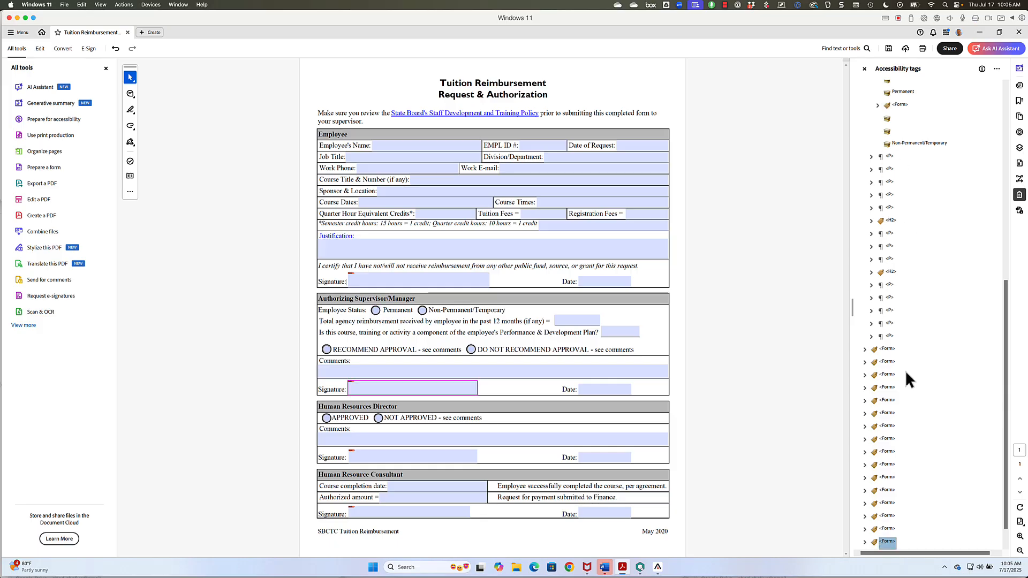
# Nest the Non-Permanent/Temporary radio button's Form tag directly after its label and collapse the Employee Status paragraph
pyautogui.press('Up')
pyautogui.press('Up')
pyautogui.press('Up')
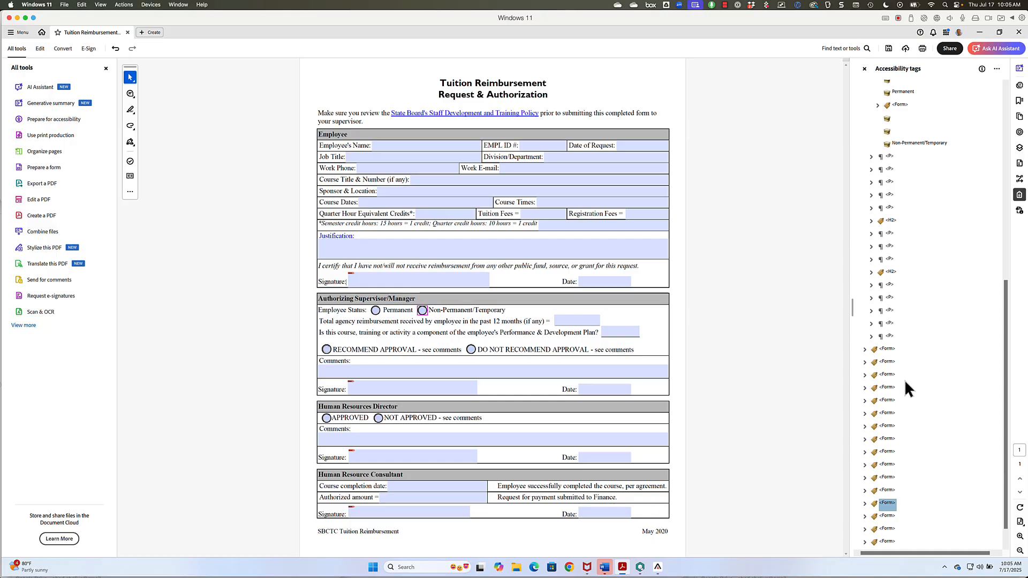
pyautogui.moveTo(879, 501); pyautogui.dragTo(886, 146)
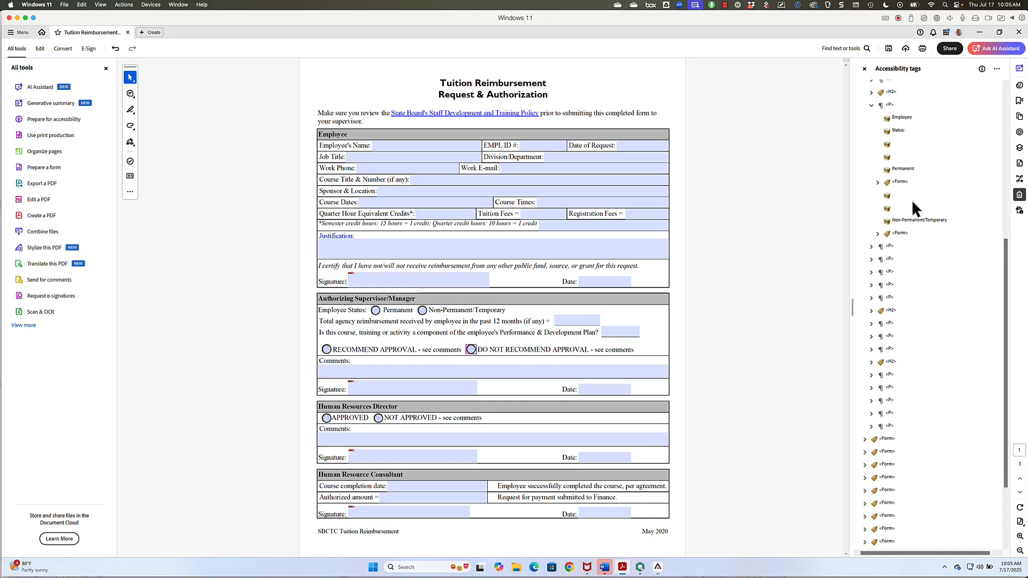
pyautogui.scroll(1, 912, 200)
pyautogui.click(880, 106)
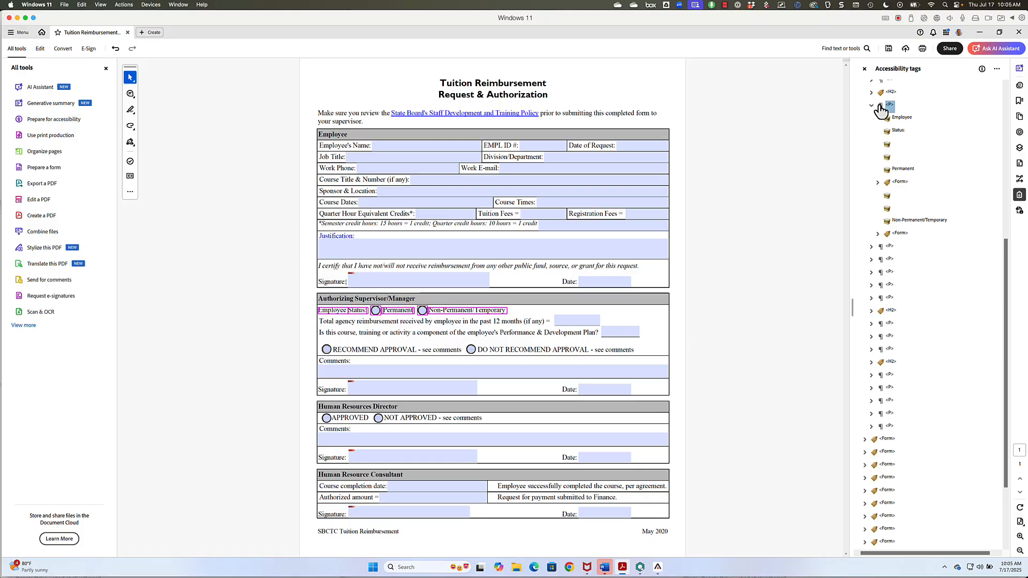
pyautogui.press('Left')
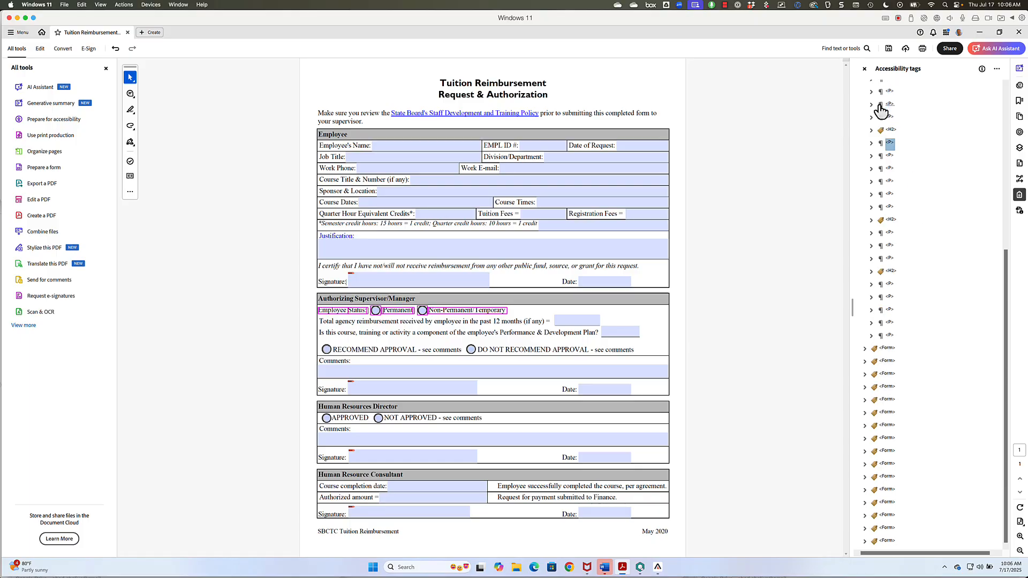
# Nest the next Form tags in their matching paragraph tags, from the Total agency reimbursement field through the Human Resources Director's comments
pyautogui.press('Down')
pyautogui.press('Right')
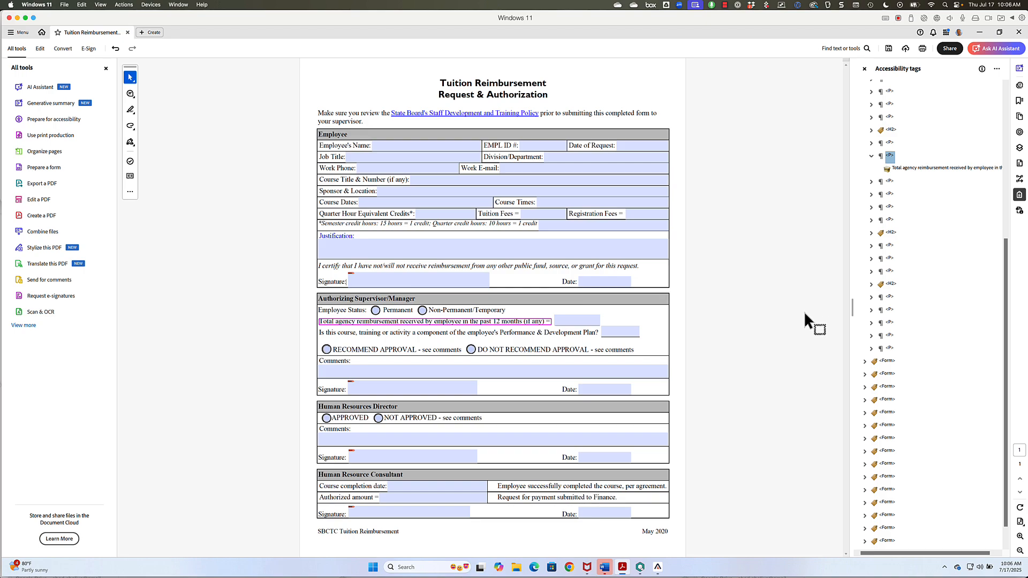
pyautogui.click(889, 363)
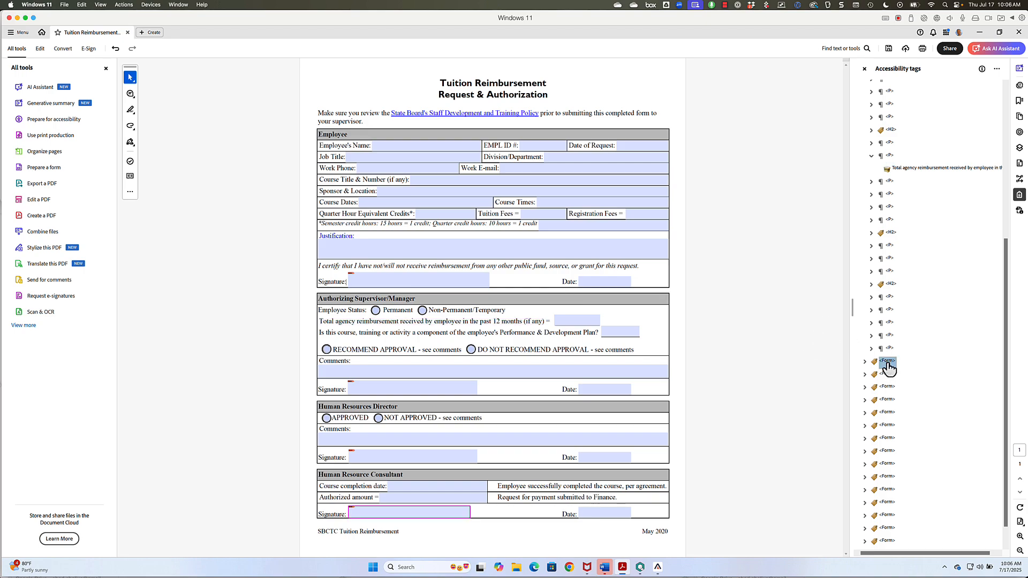
pyautogui.click(872, 181)
pyautogui.click(871, 207)
pyautogui.moveTo(887, 283); pyautogui.dragTo(887, 239)
pyautogui.moveTo(887, 272); pyautogui.dragTo(887, 238)
pyautogui.moveTo(887, 490); pyautogui.dragTo(887, 265)
pyautogui.moveTo(887, 503)
pyautogui.mouseDown()
pyautogui.moveTo(874, 488)
pyautogui.moveTo(887, 291)
pyautogui.mouseUp()
pyautogui.click(889, 288)
pyautogui.click(890, 363)
pyautogui.moveTo(891, 363); pyautogui.dragTo(887, 329)
pyautogui.moveTo(887, 541)
pyautogui.mouseDown()
pyautogui.moveTo(874, 511)
pyautogui.moveTo(887, 329)
pyautogui.mouseUp()
# Select the Human Resources Director's Signature: label and nest the remaining Human Resources Director and Human Resource Consultant Form tags in their matching paragraphs
pyautogui.moveTo(319, 458); pyautogui.dragTo(339, 457)
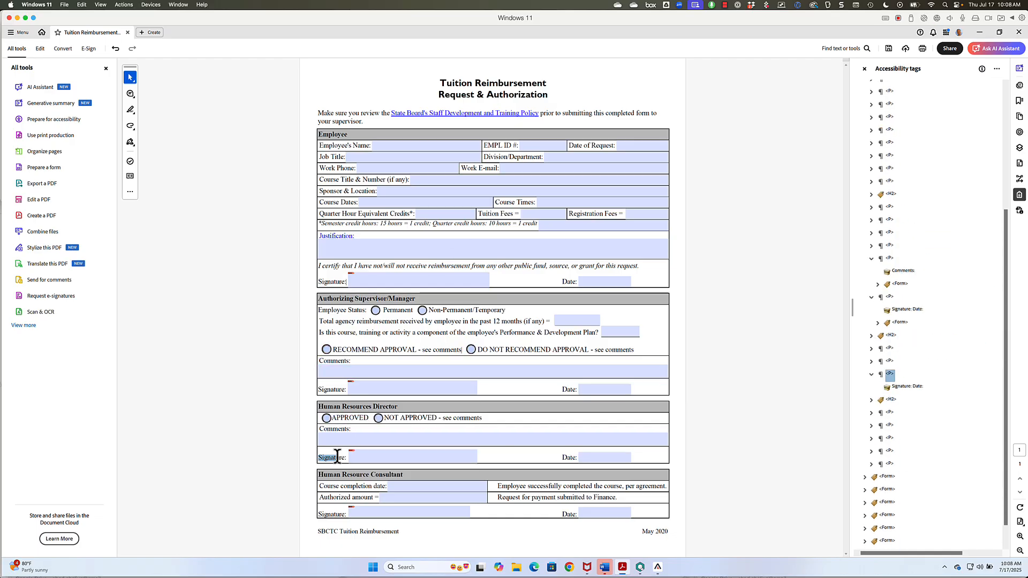
pyautogui.click(887, 542)
pyautogui.click(888, 529)
pyautogui.click(889, 503)
pyautogui.moveTo(887, 542); pyautogui.dragTo(887, 431)
pyautogui.click(889, 374)
pyautogui.click(889, 373)
pyautogui.click(872, 373)
pyautogui.click(890, 413)
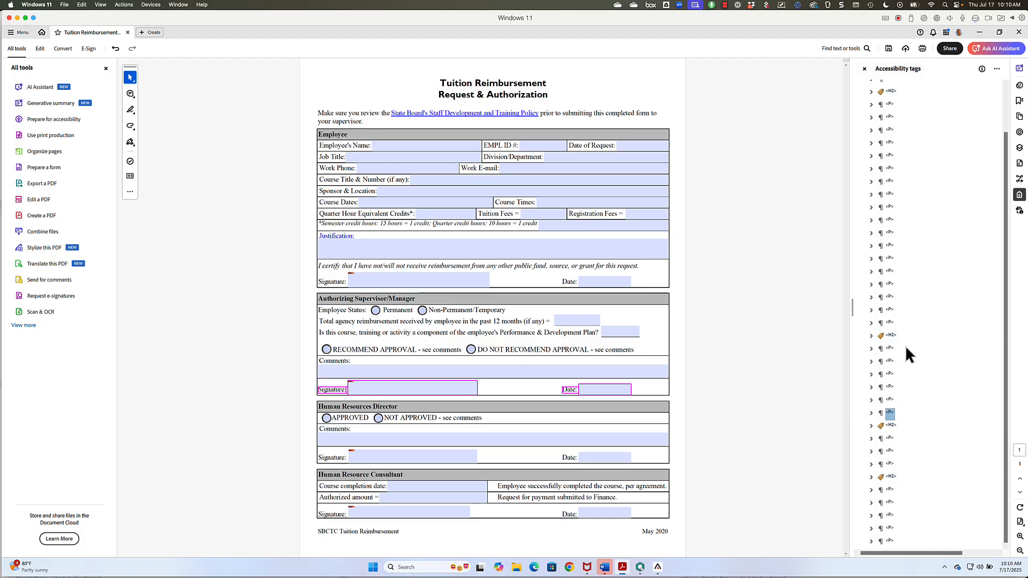
# Examine the contents of the Authorizing Supervisor/Manager paragraph holding the RECOMMEND APPROVAL and DO NOT RECOMMEND APPROVAL labels and Form tags
pyautogui.scroll(2, 905, 354)
pyautogui.click(766, 320)
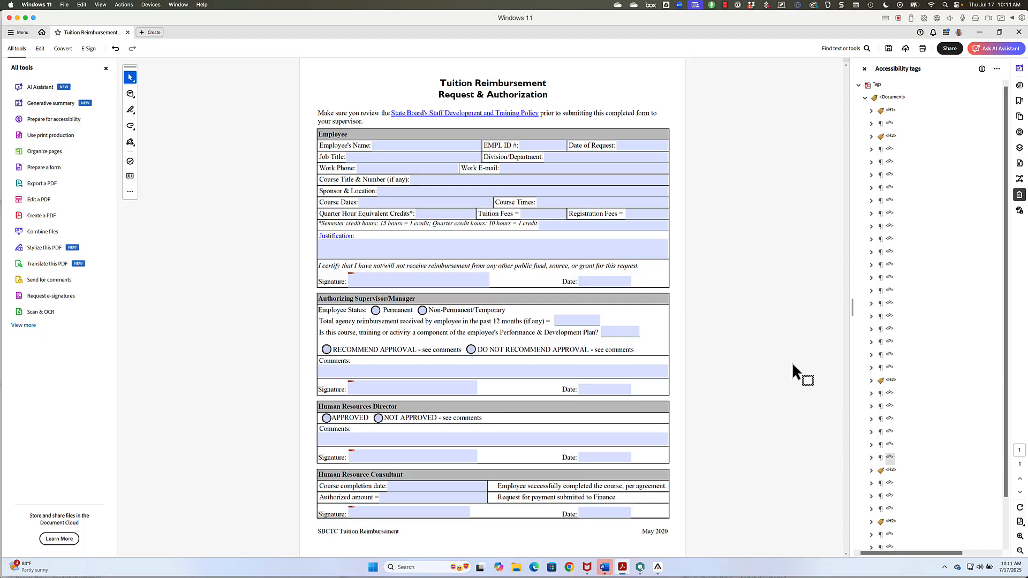
pyautogui.click(889, 445)
pyautogui.click(917, 426)
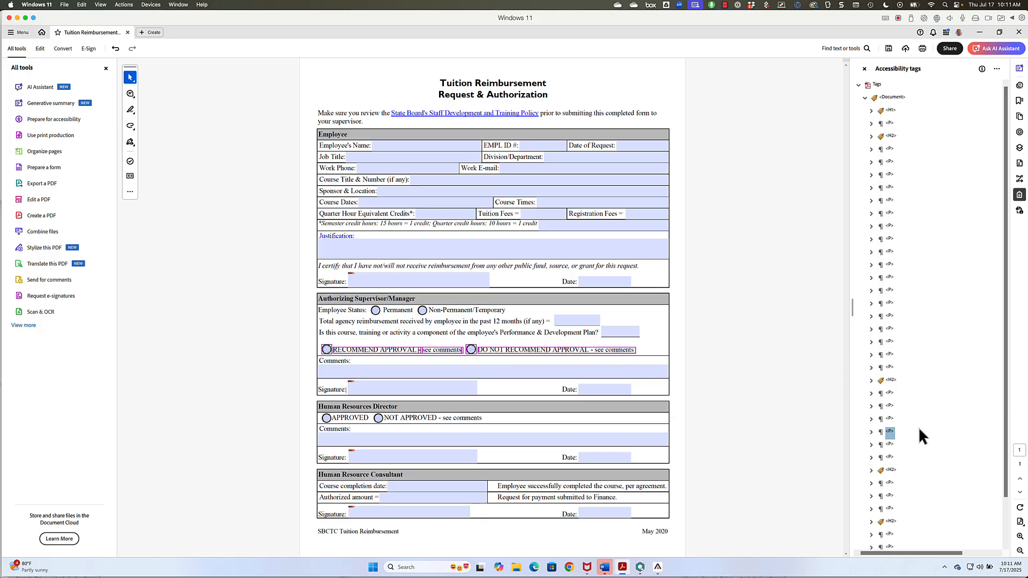
pyautogui.press('Right')
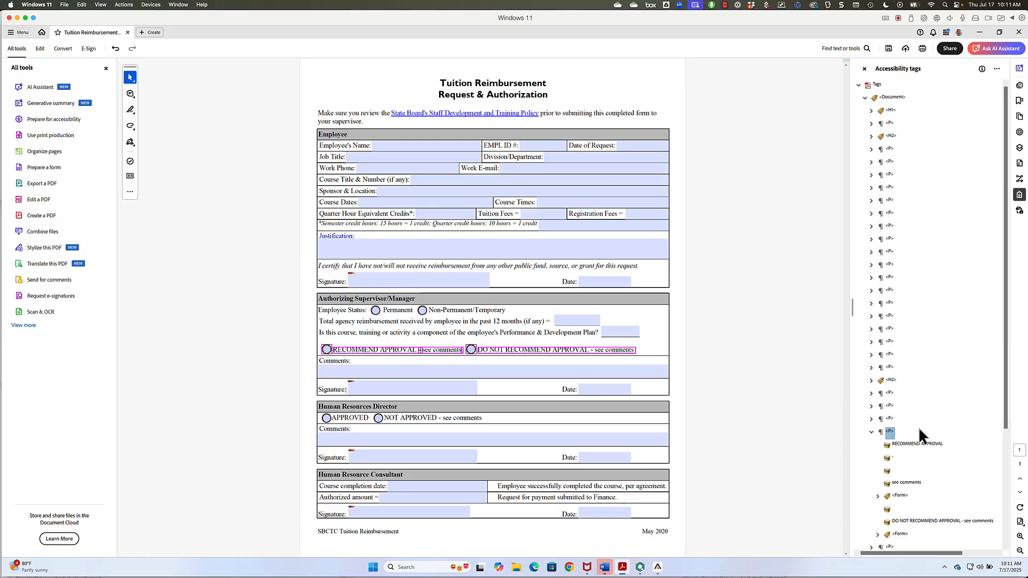
# Check the tag order of the RECOMMEND APPROVAL label, its dash, the see comments text and the radio button's Form tag
pyautogui.press('Down')
pyautogui.press('Down')
pyautogui.press('Down')
pyautogui.press('Down')
pyautogui.press('Down')
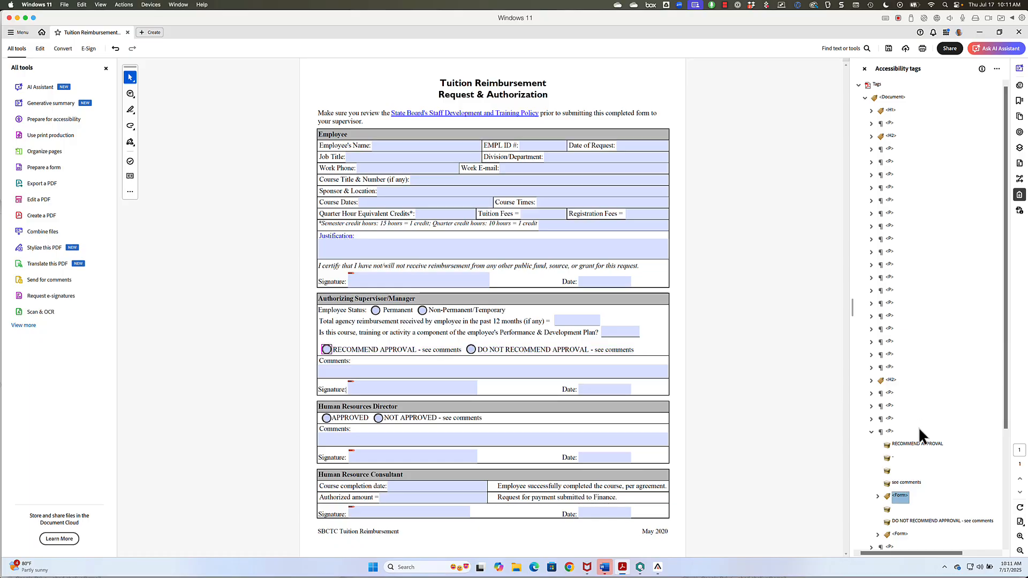
pyautogui.press('Up')
pyautogui.press('Up')
pyautogui.press('Up')
pyautogui.press('Up')
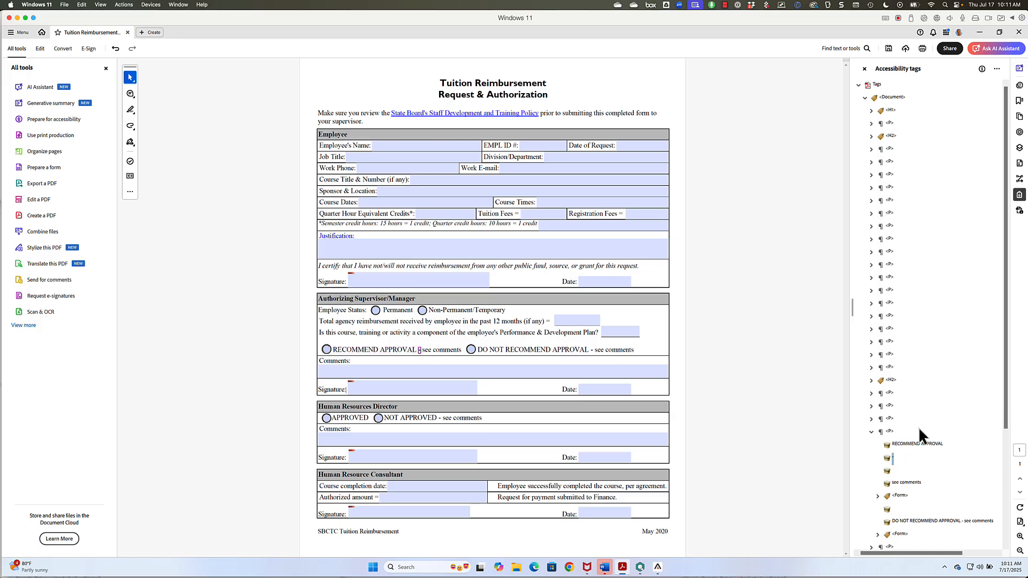
pyautogui.press('Down')
pyautogui.press('Down')
pyautogui.press('Down')
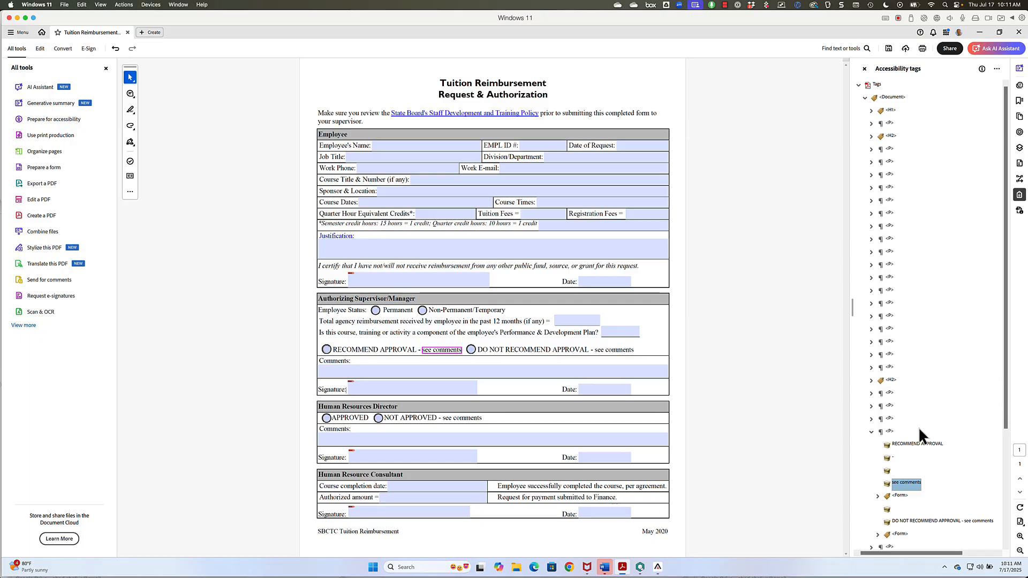
pyautogui.press('Down')
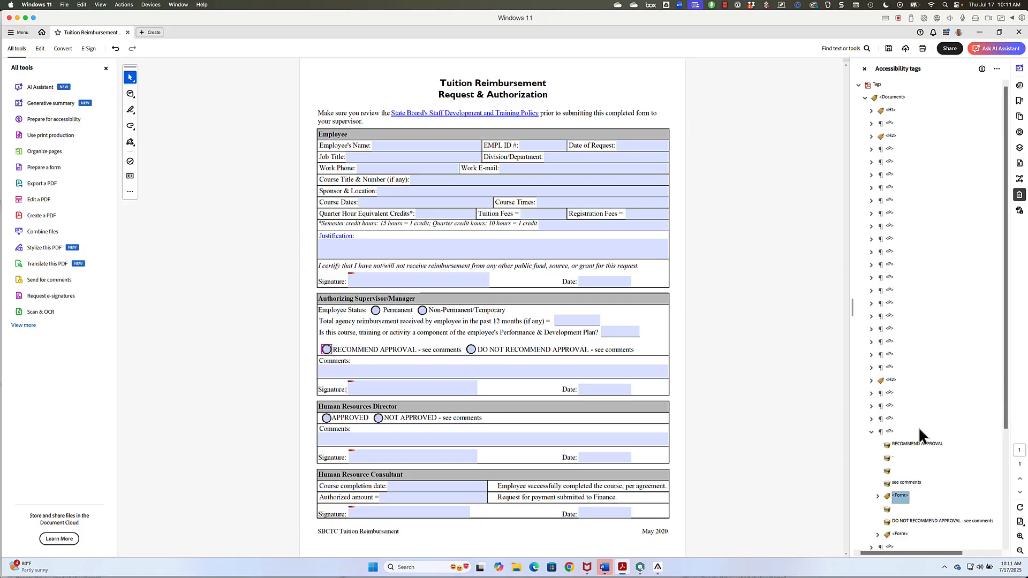
# Collapse the paragraph tag holding the two recommendation options and clear its highlight on the page
pyautogui.press('Left')
pyautogui.press('Left')
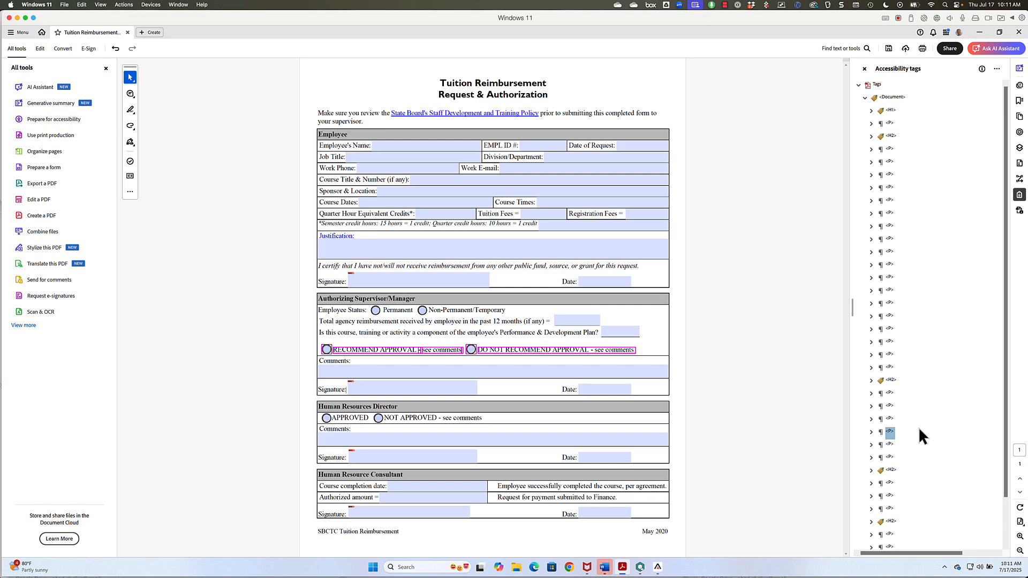
pyautogui.click(765, 405)
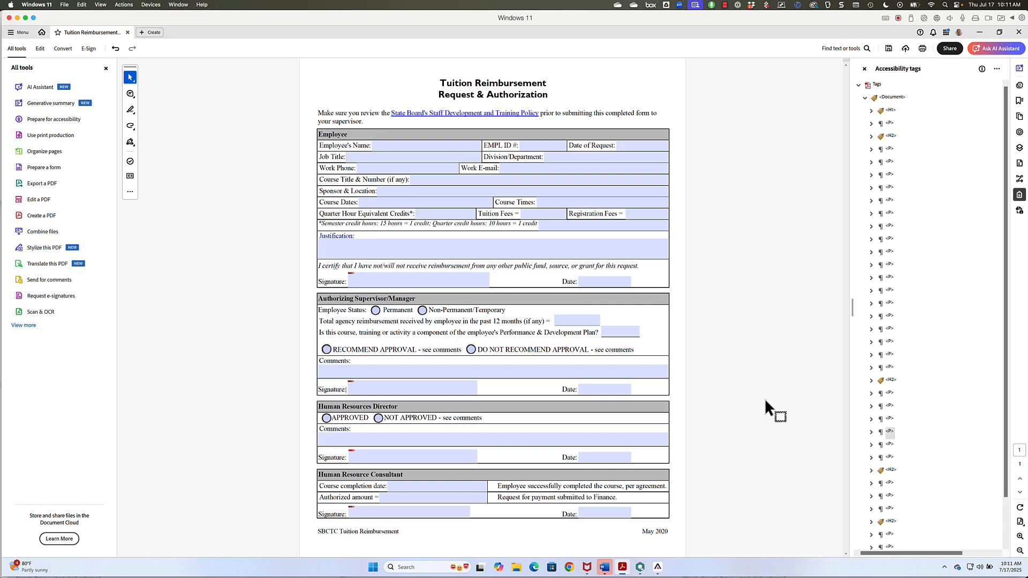